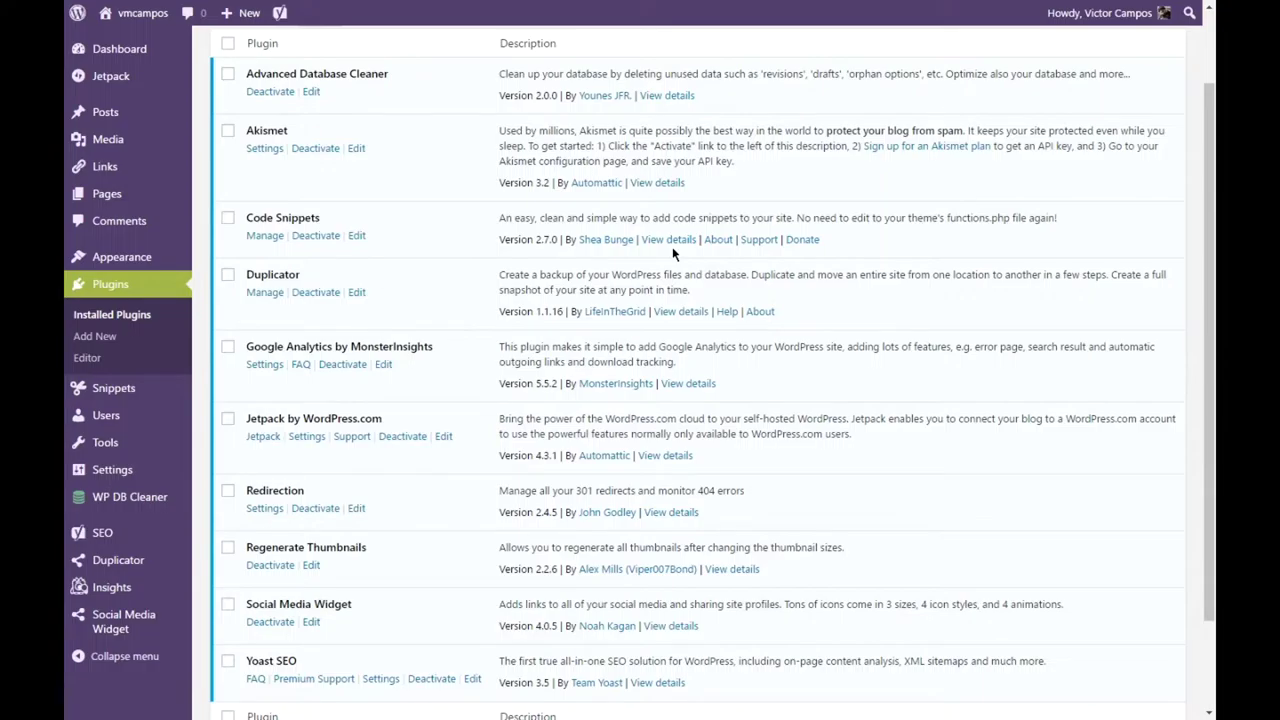
Step: Switch to the blank Notepad document and move and narrow its window so the plugin names behind it stay visible
key(alt+Tab)
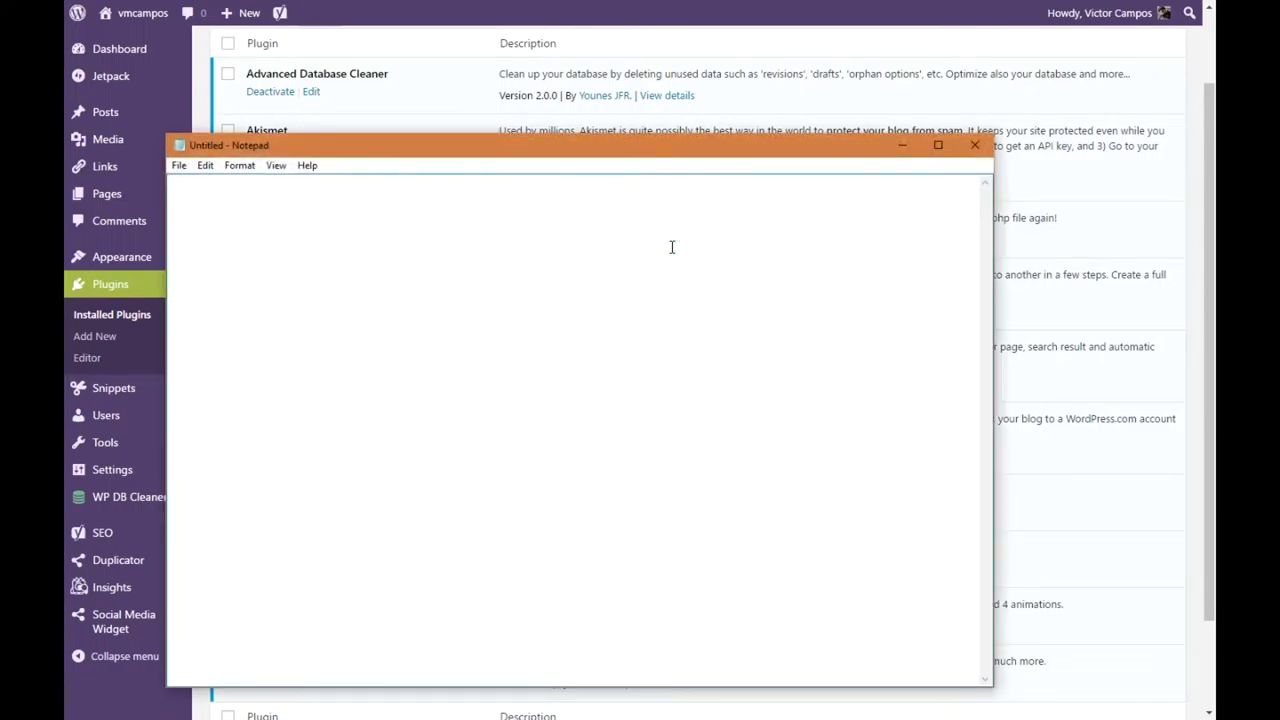
drag(700, 152, 891, 60)
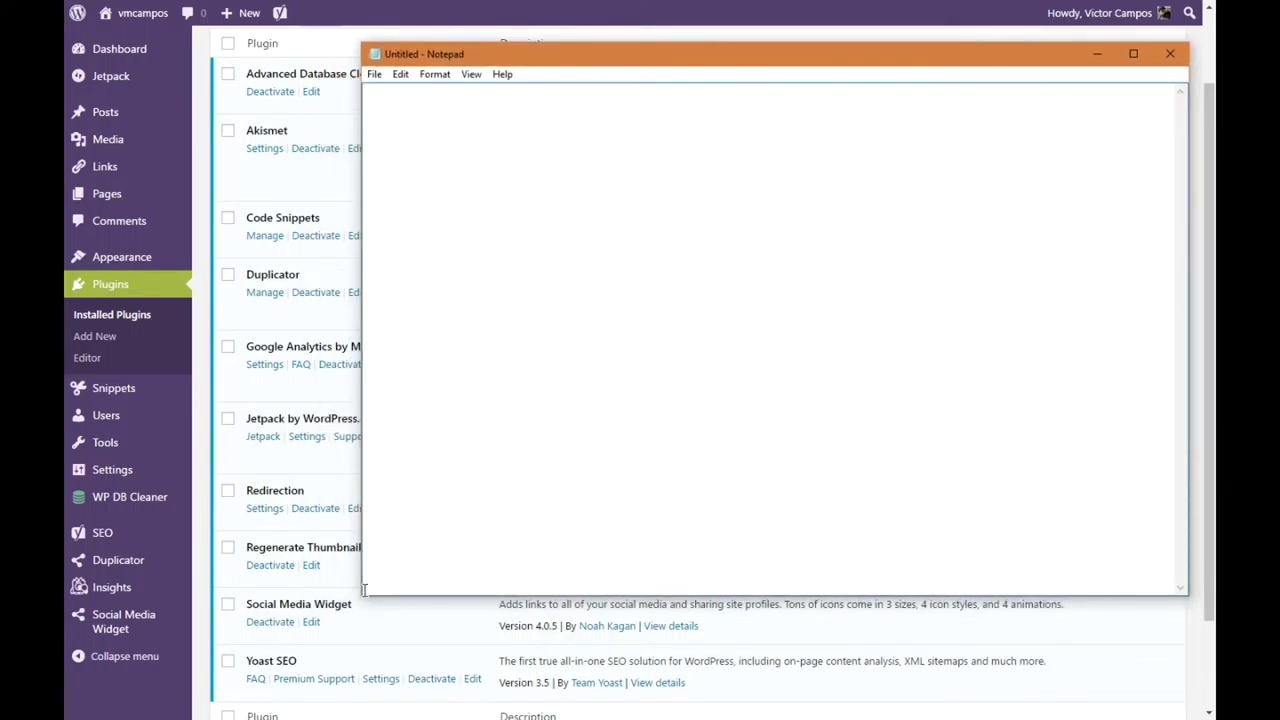
drag(364, 590, 462, 688)
Step: Write the first note line: "Advanced Database Cleaner - Remove revisions in blog posts, and other stray data"
text(Advanced Database Cleaner -)
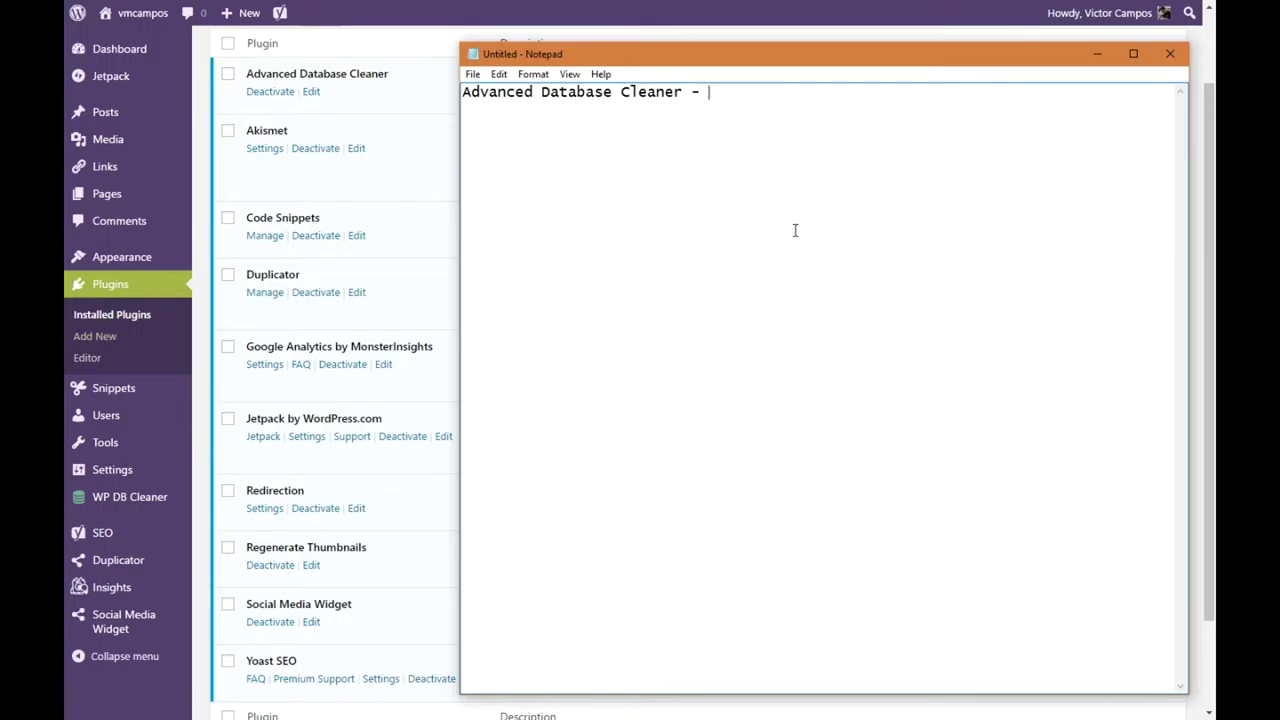
text(Remove revisions in blog posts, and other stray data)
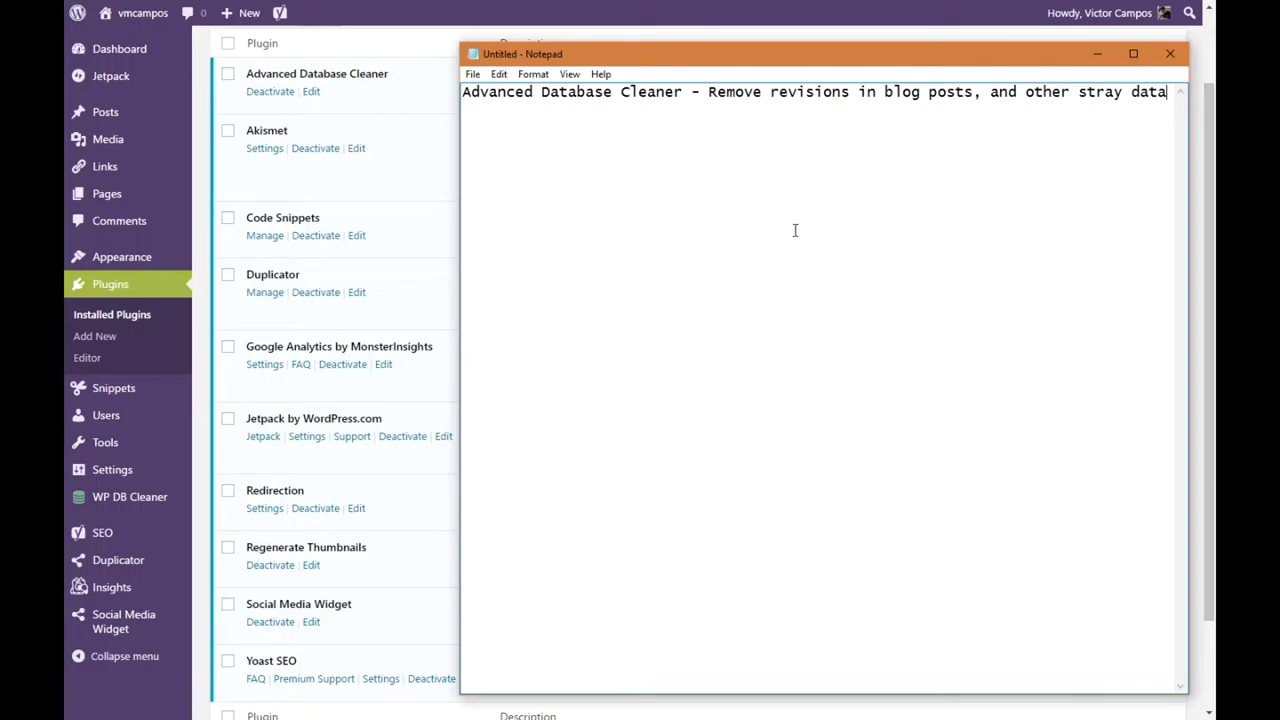
key(Return)
Step: Add a second line reading "Akismet - To help prevent spammers from overrunning your blog posts"
key(Return)
text(Akismet - To help )
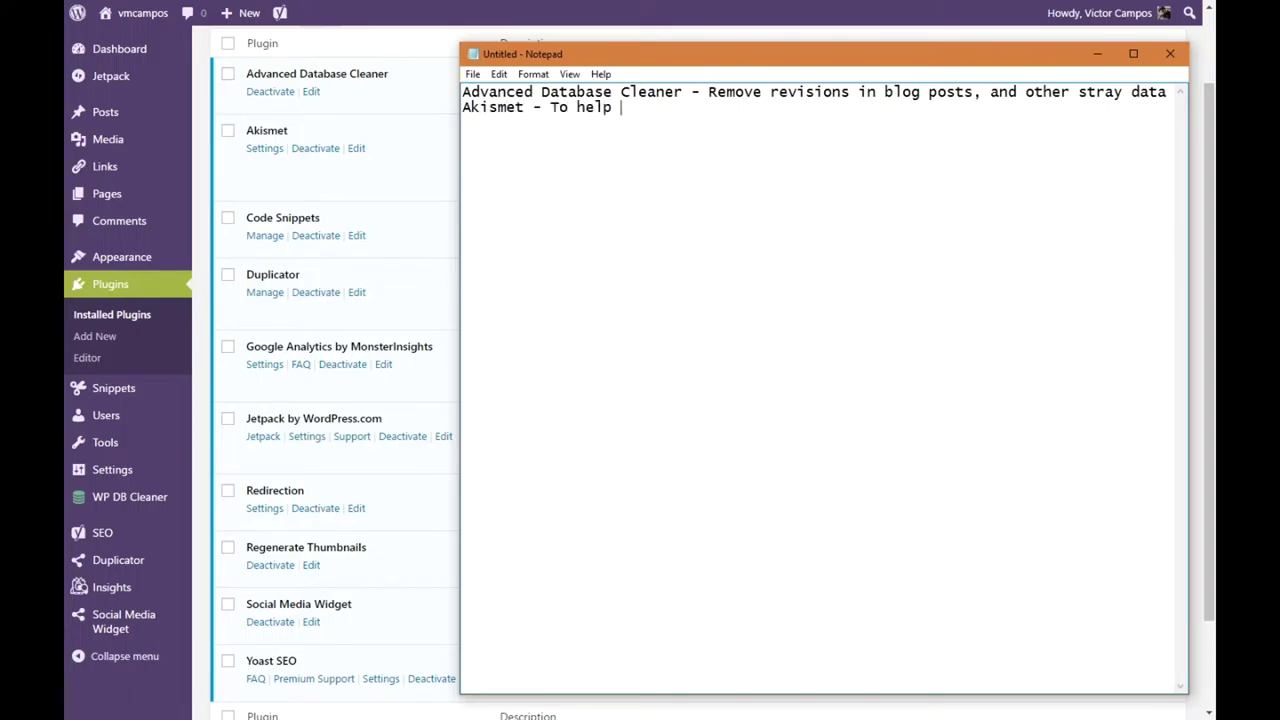
text(prevent spammers from o)
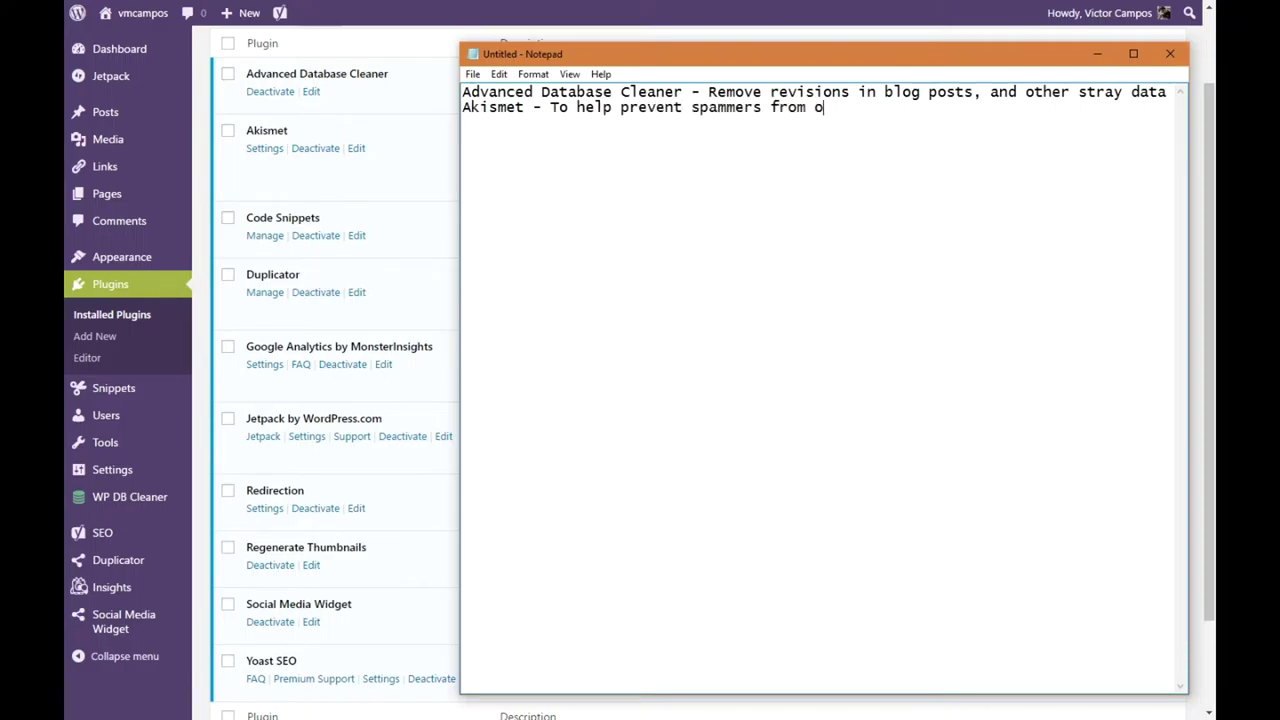
text(verrunning your bl)
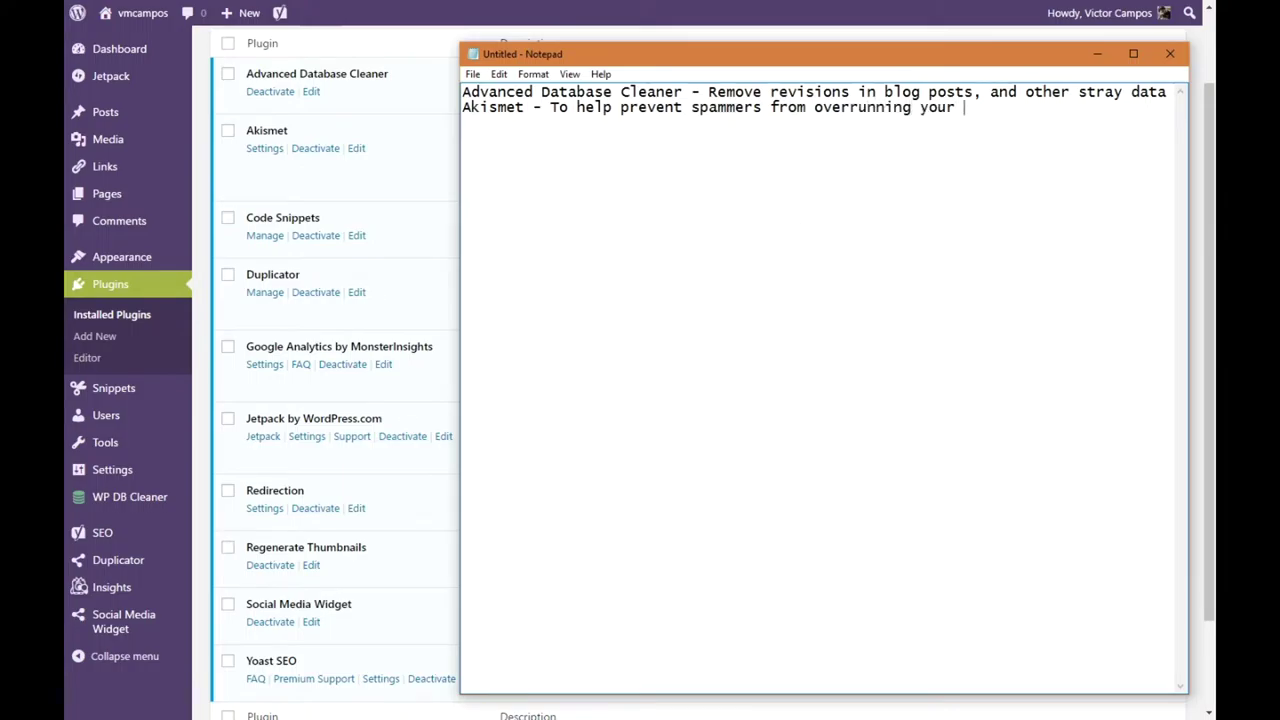
text(og posts)
Step: Add a new line reading "Code Snippets - Allows you to add special bits of code to your site"
key(Return)
text(Code Snip)
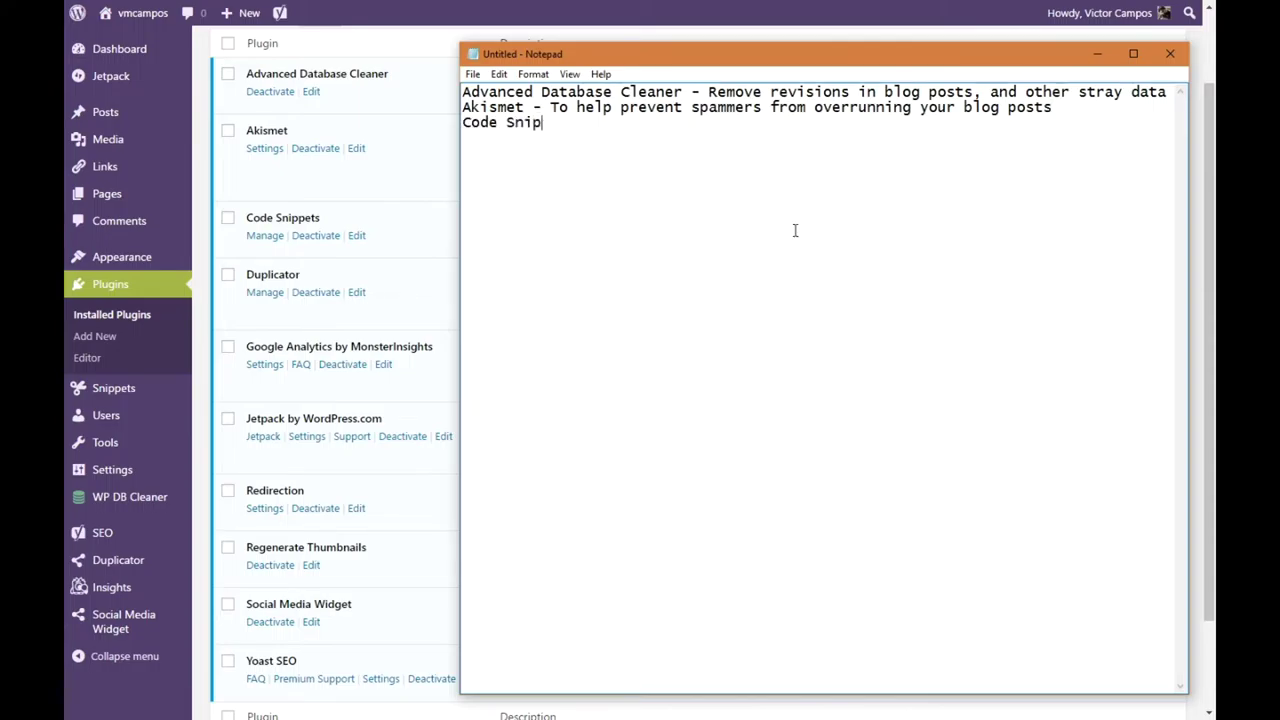
text(pets - Allows you to)
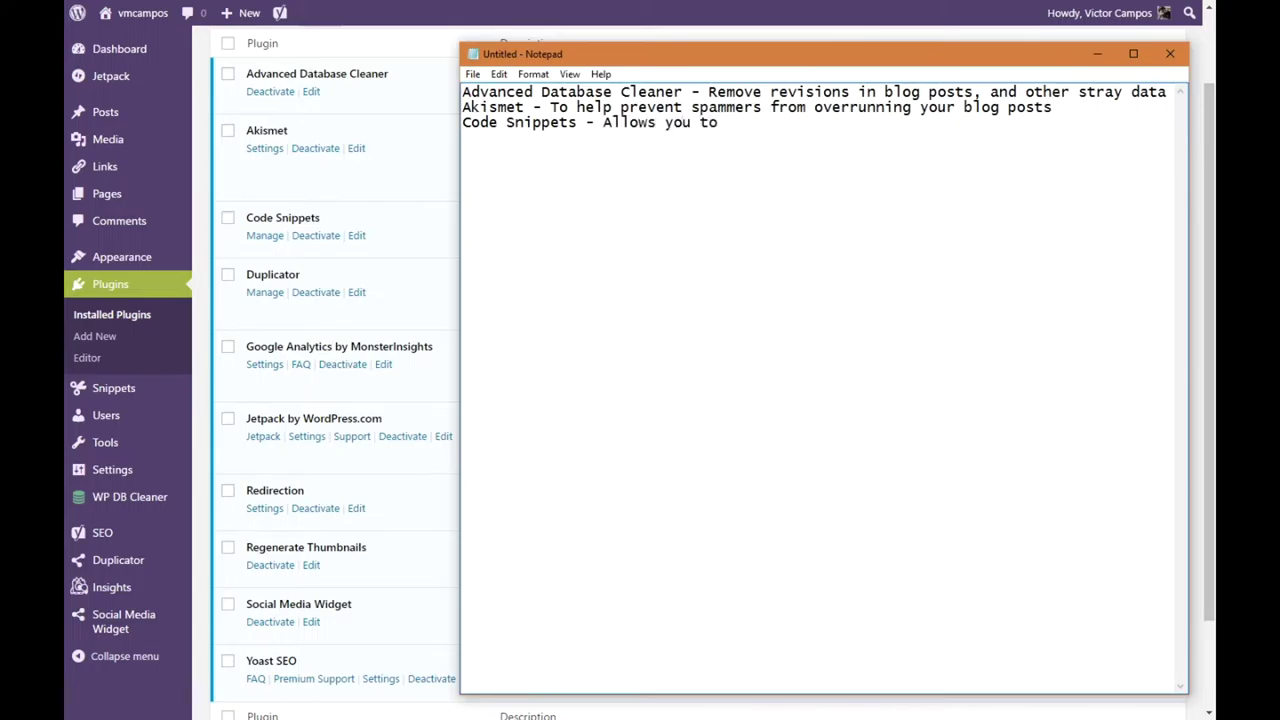
text( add special bits of)
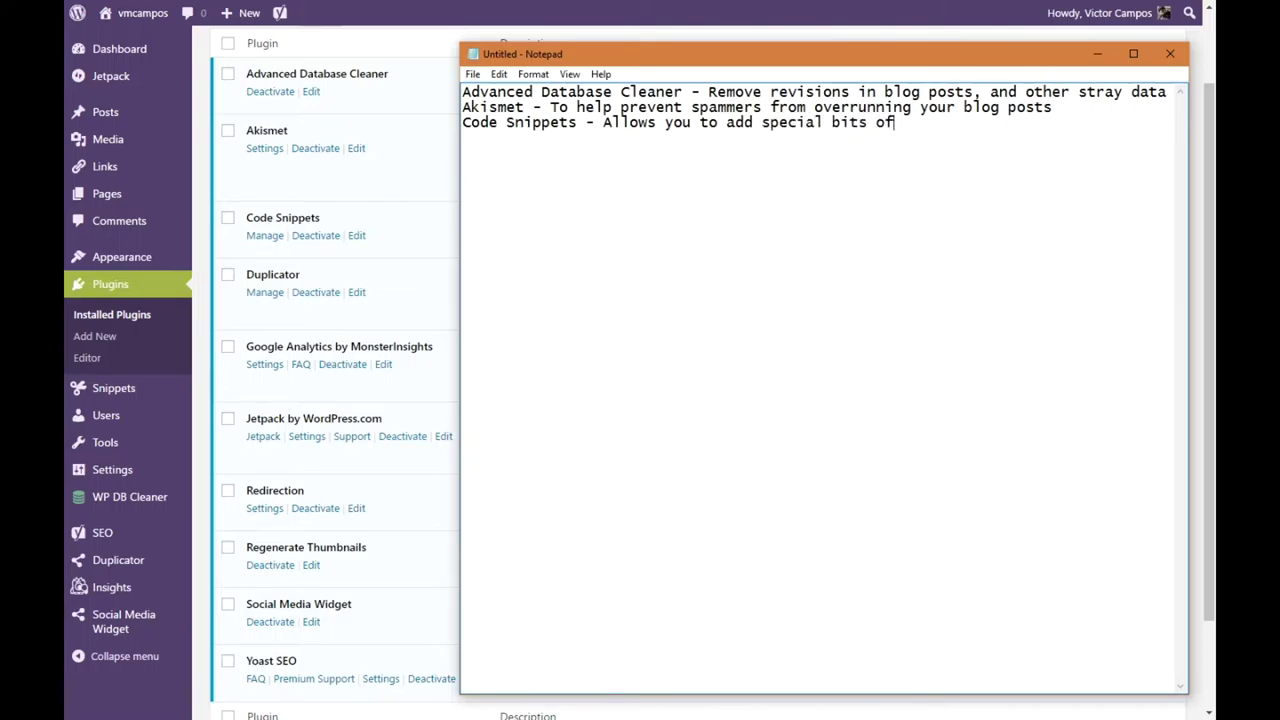
text( code to your site)
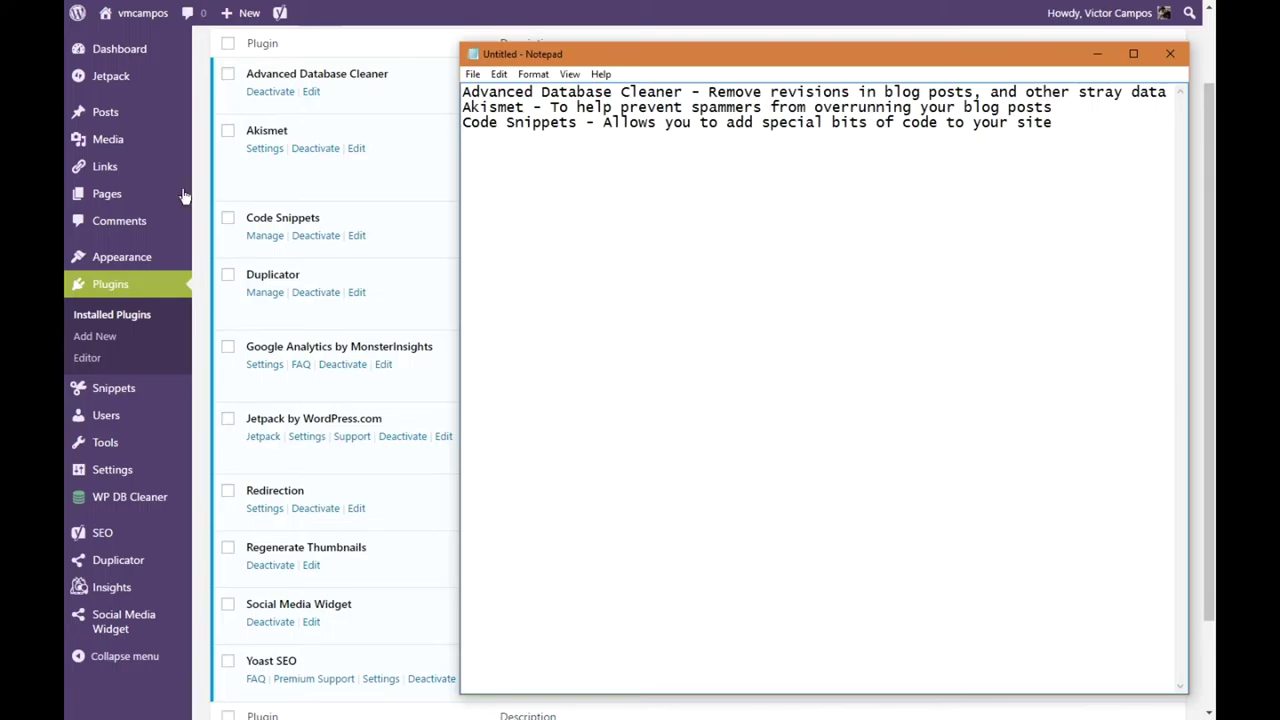
Step: Add the line "Duplicator - Makes a perfect backup (copy) of your site" and save the notes as notes-2016-09-26.txt
mouse_move(131, 254)
key(Return)
text(Duplicator -)
text(Ma)
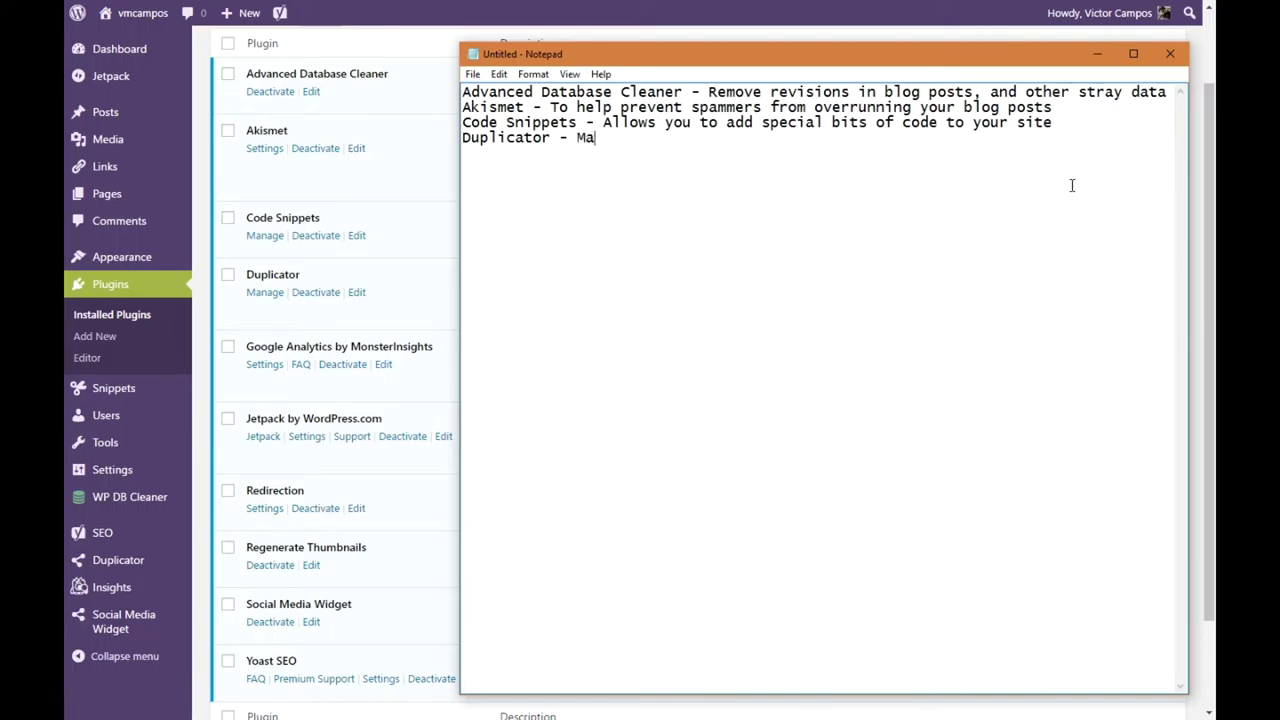
text(kes a perfecg bac)
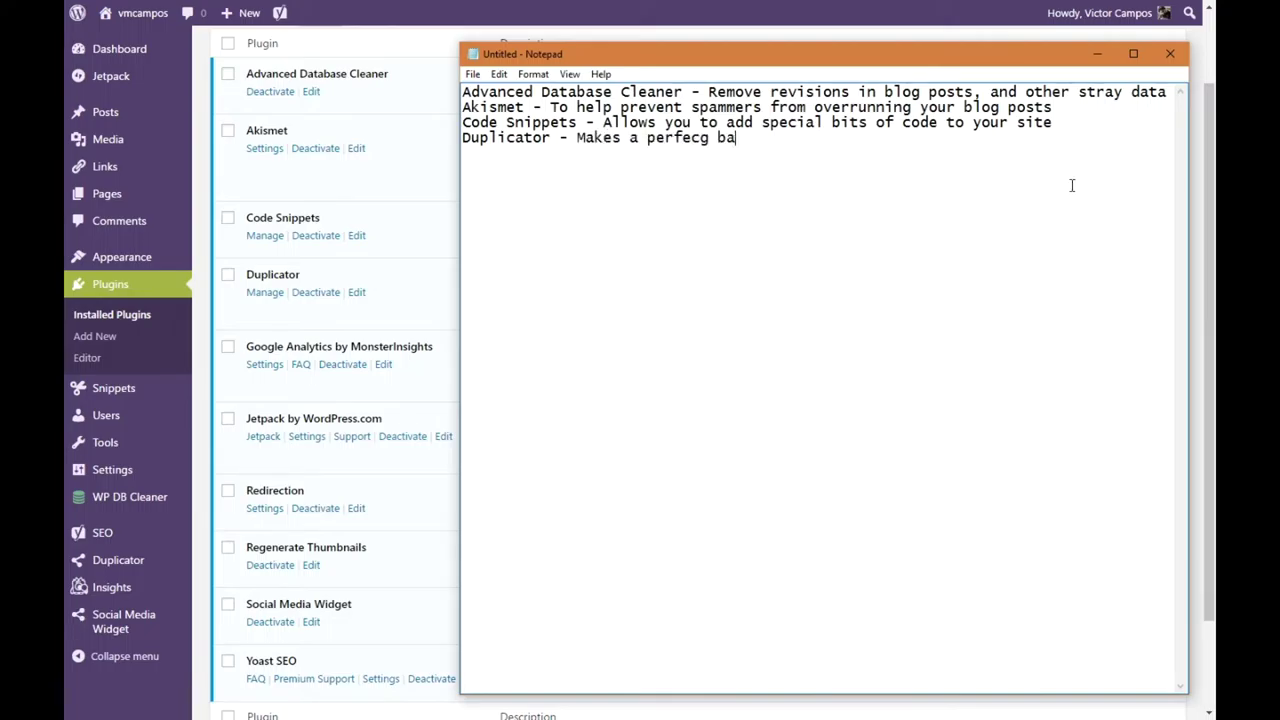
key(BackSpace)
key(BackSpace)
key(BackSpace)
key(BackSpace)
key(BackSpace)
text(t backup (copy) of your site)
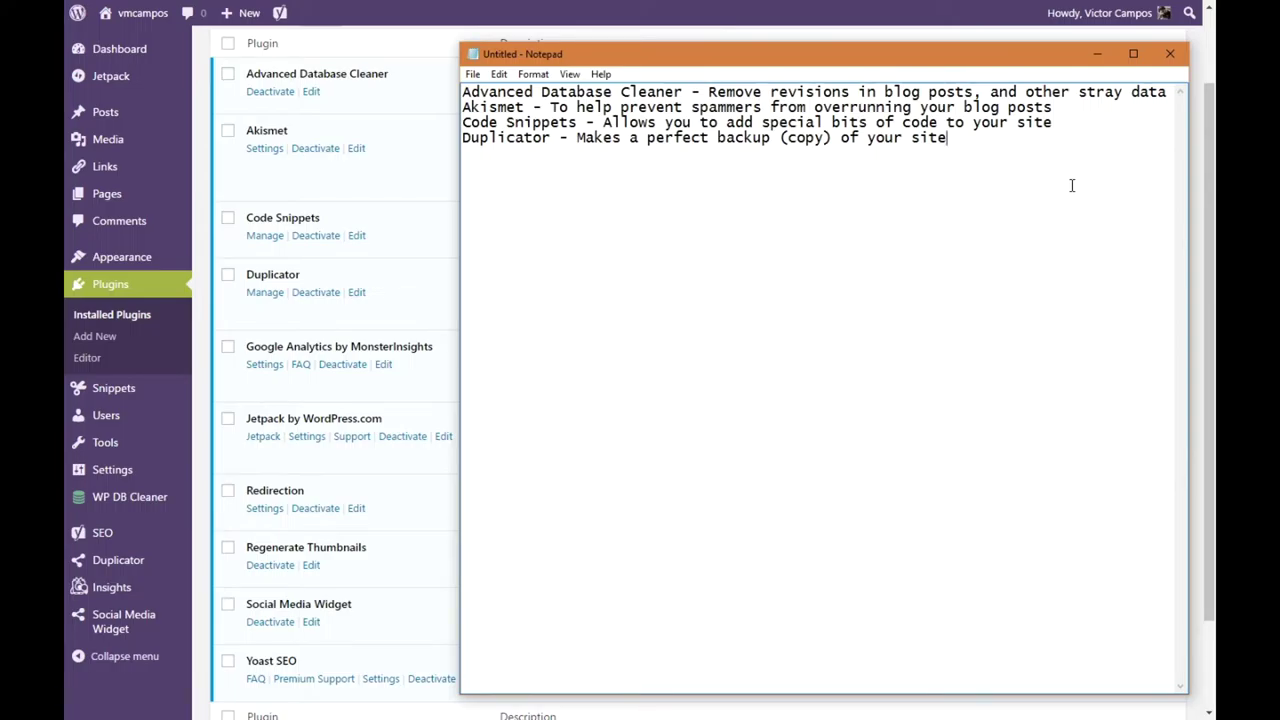
key(ctrl+s)
Step: Add a new line reading "Google Analytics MIS - Easily connect GA to your WP site"
key(Return)
text(Google Analytics )
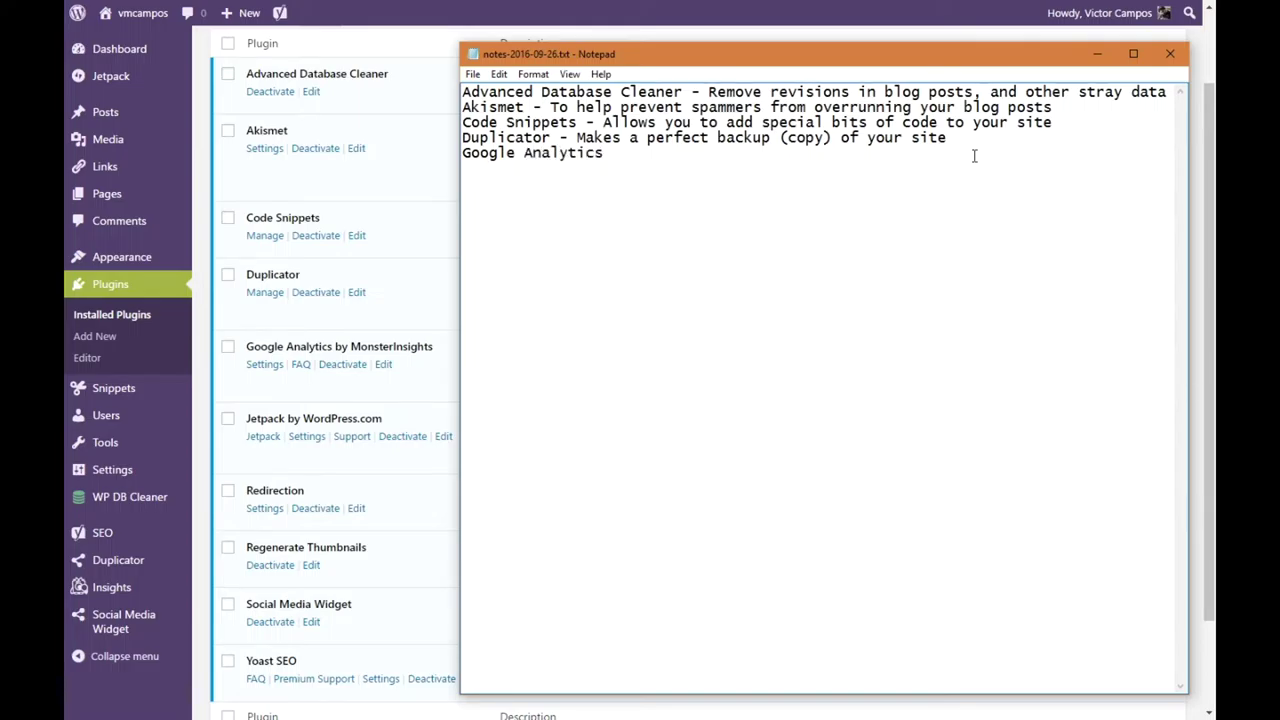
text(MIS - Easily connec)
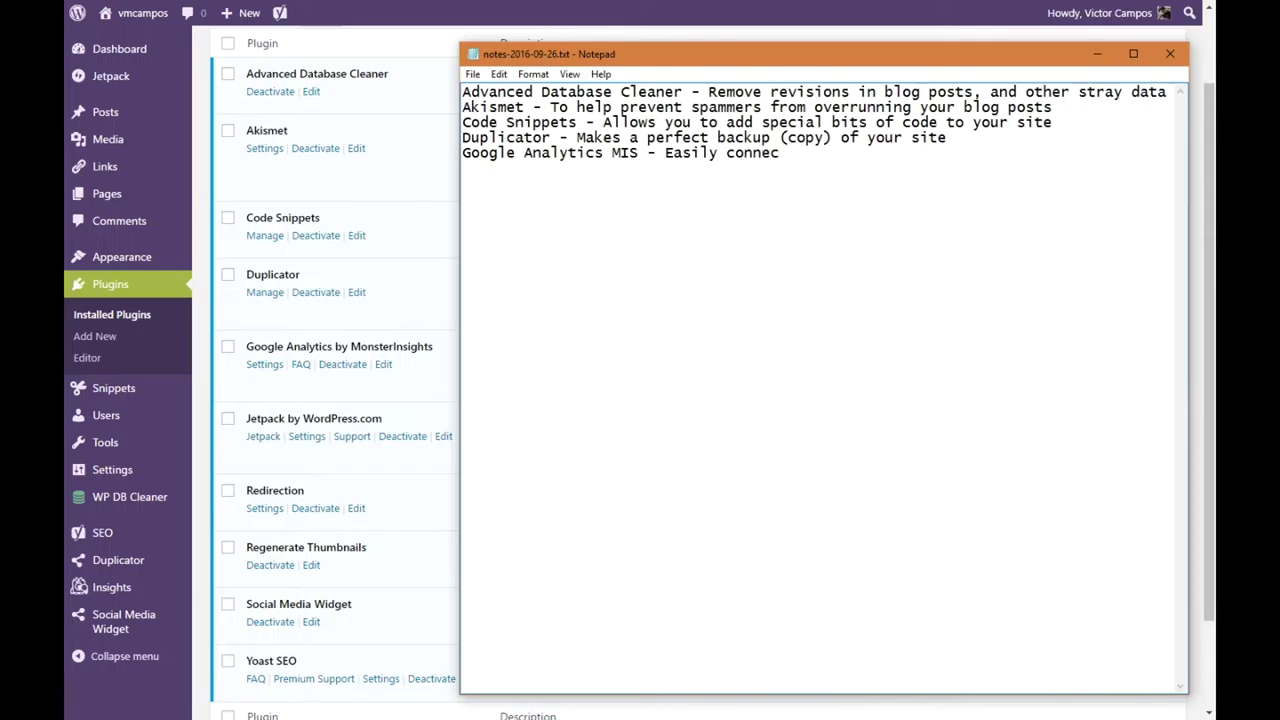
text(t )
text(GA to your)
text( word)
key(BackSpace)
key(BackSpace)
key(BackSpace)
key(BackSpace)
text(WP site)
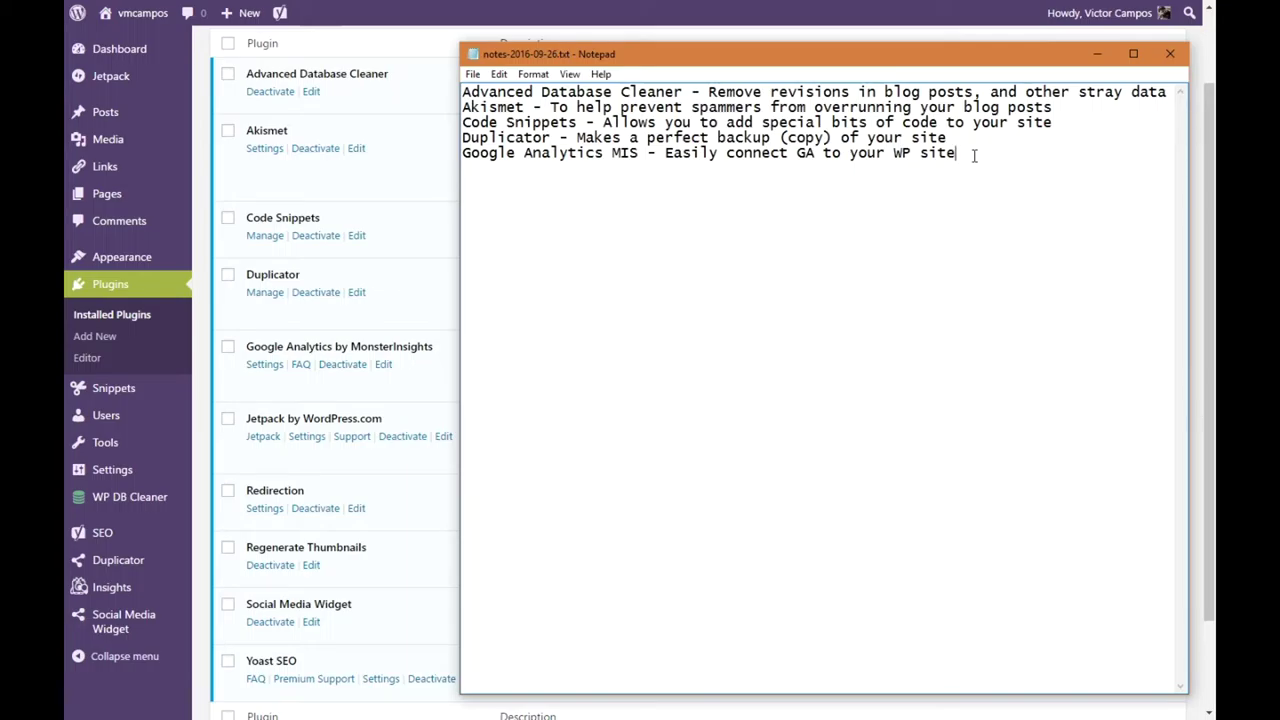
Step: Add a new line reading "Jetpack - Many, many useful features added to your site, from WordPress.com"
key(Return)
text(Jetpack - Many, m)
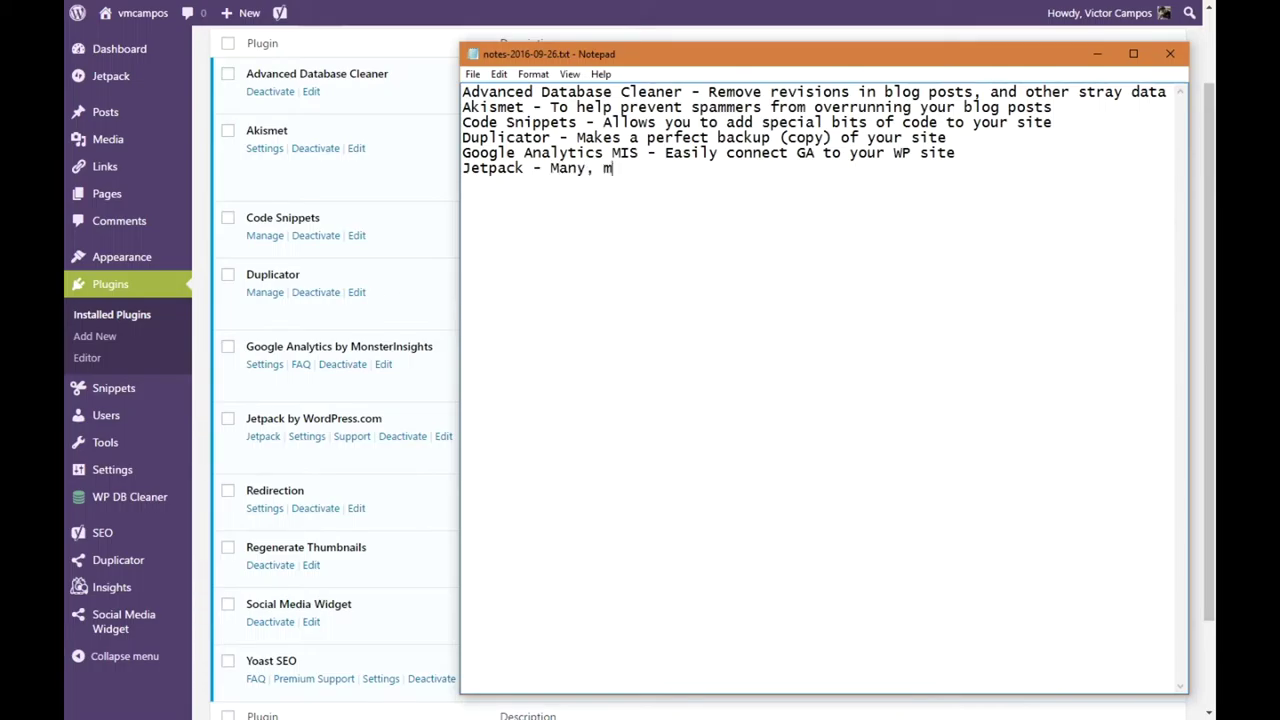
text(any useful feat)
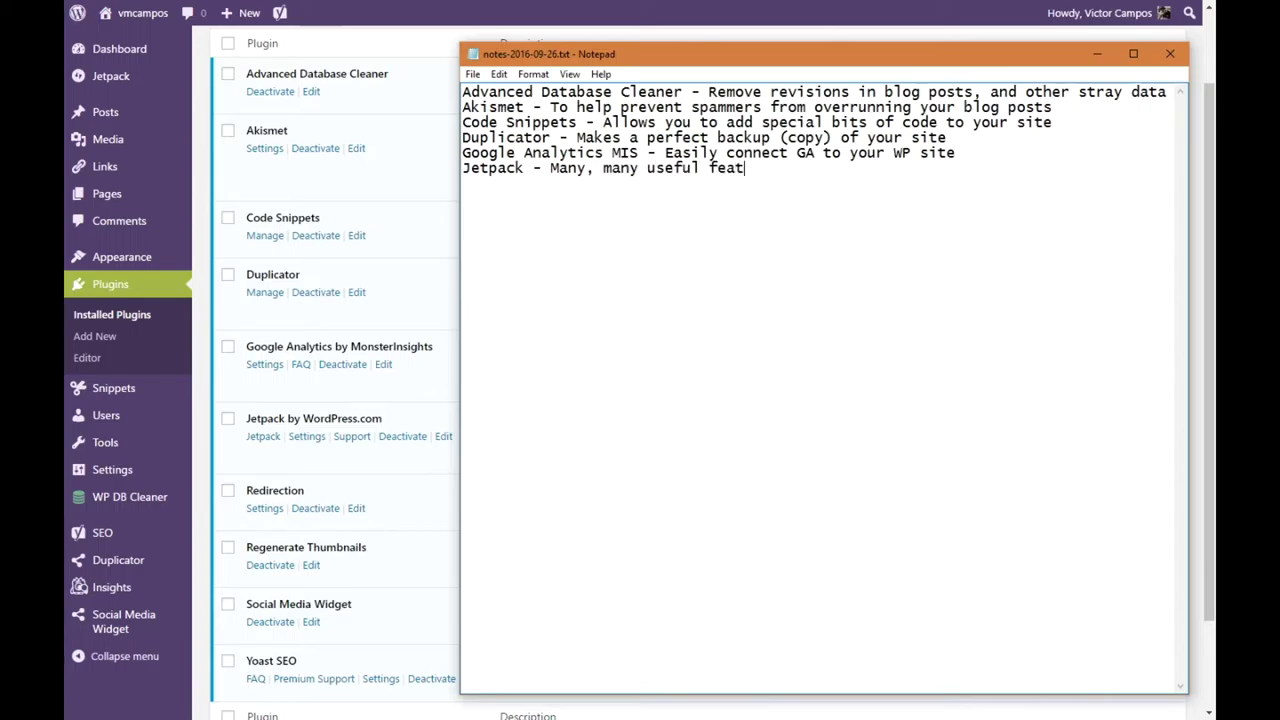
text(ures added to your site, fr)
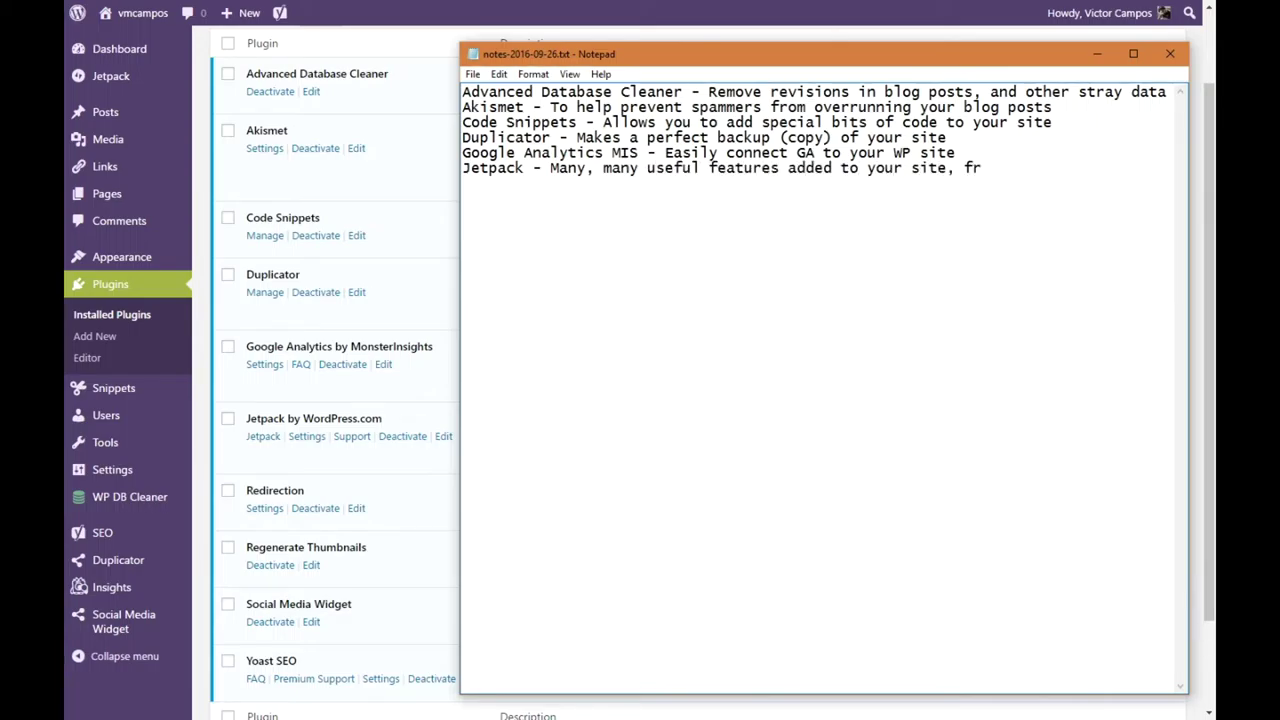
text(om WordPress.com)
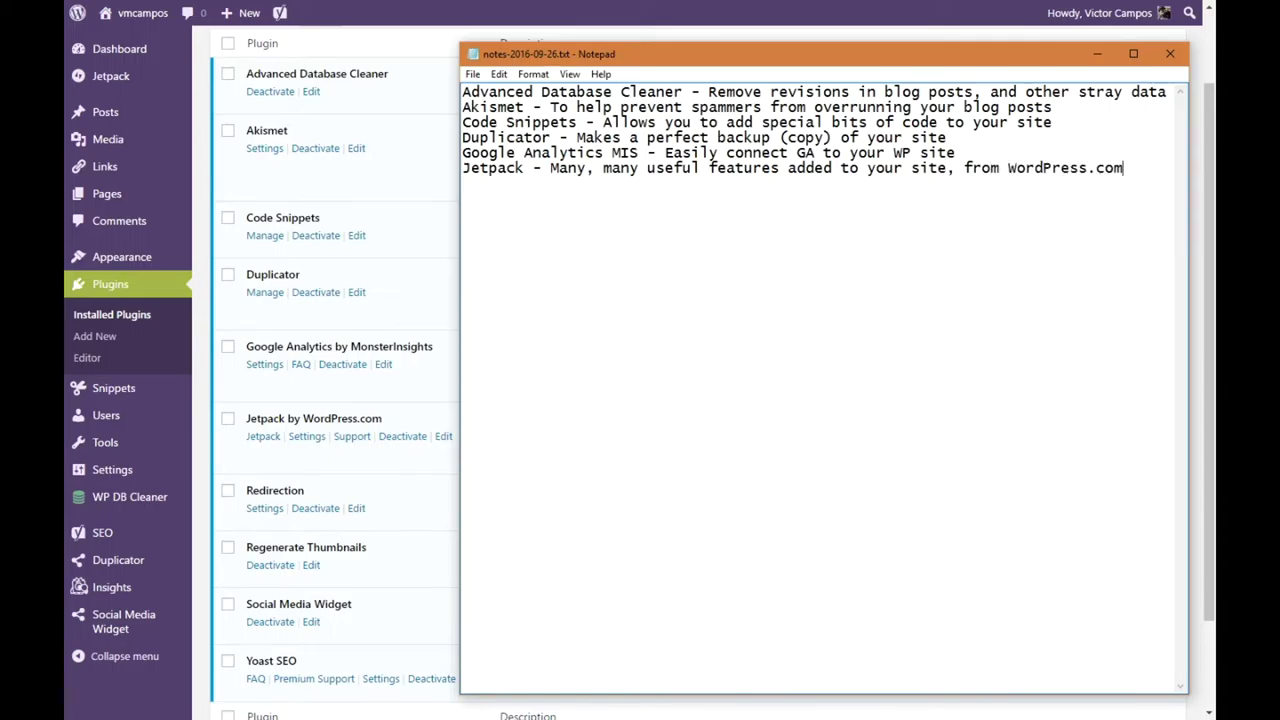
Step: Add a new line reading "Redirection - Helps you track and fix broken links"
key(Return)
key(Return)
text(Redirection - Helps you track and )
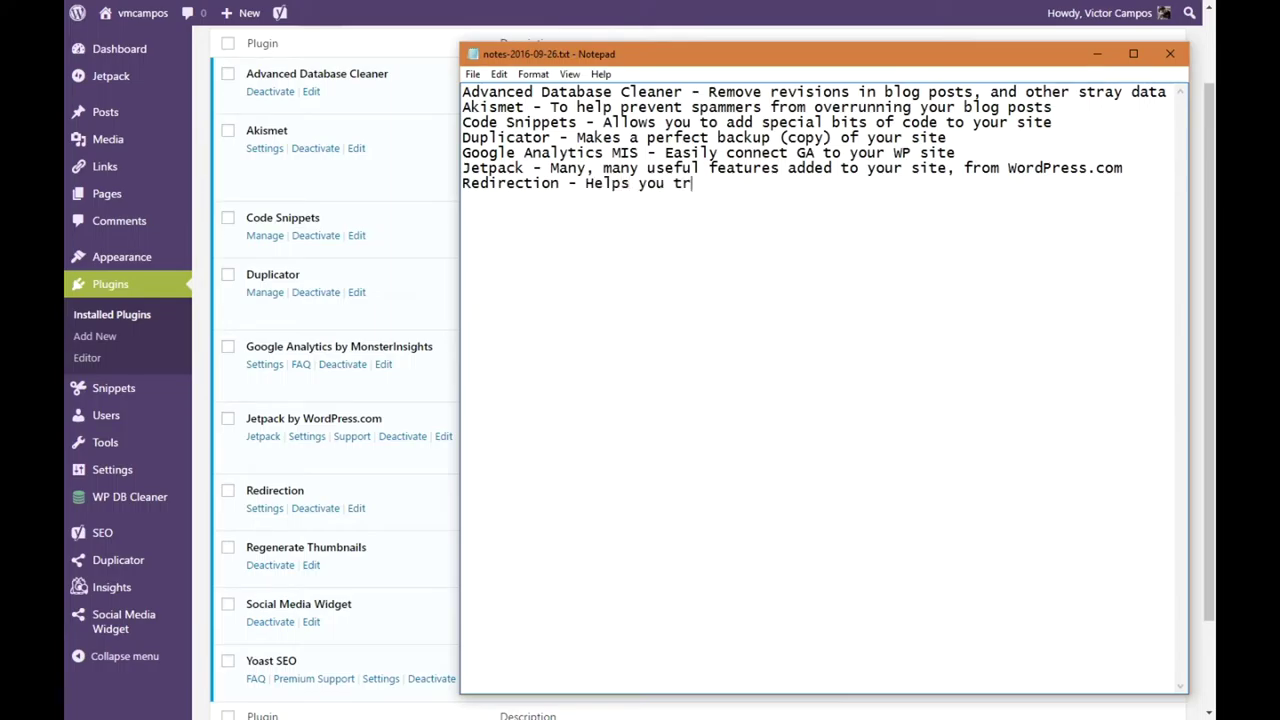
text(fix broken links)
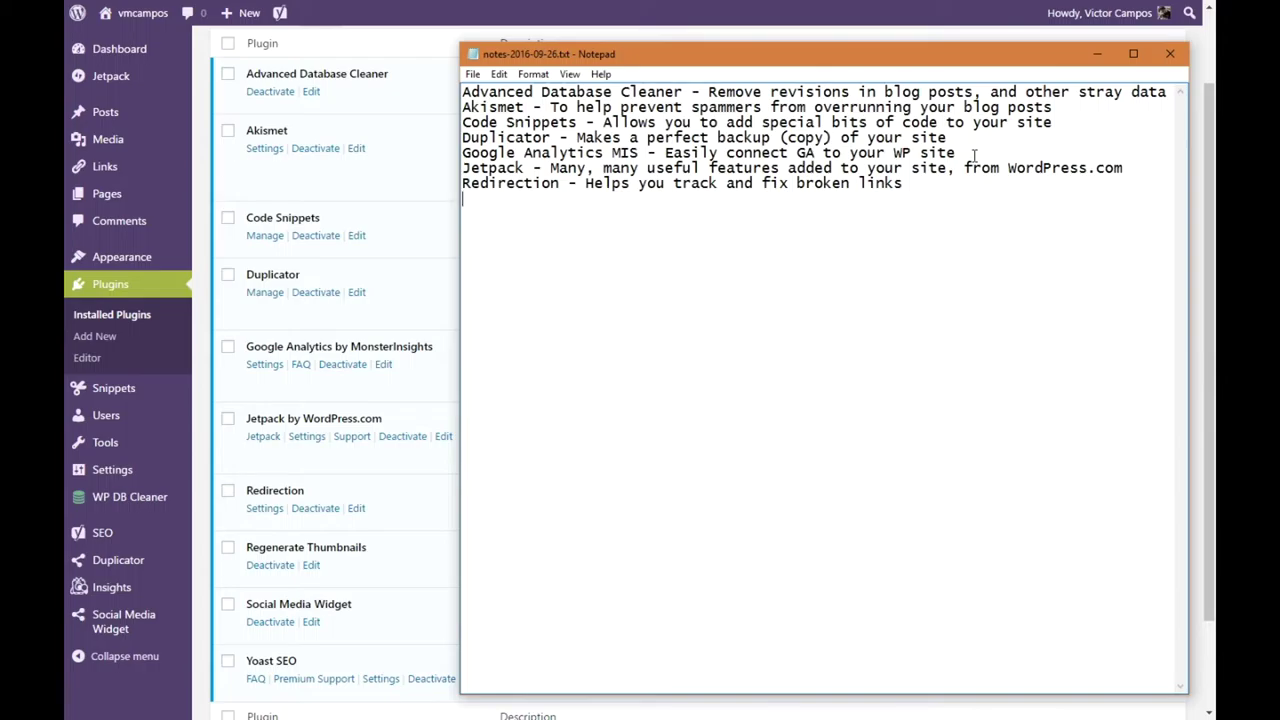
Step: Add a new line reading "Regen Thumbnails - Optimizes your images"
key(Return)
text(Regen Thumbnails -)
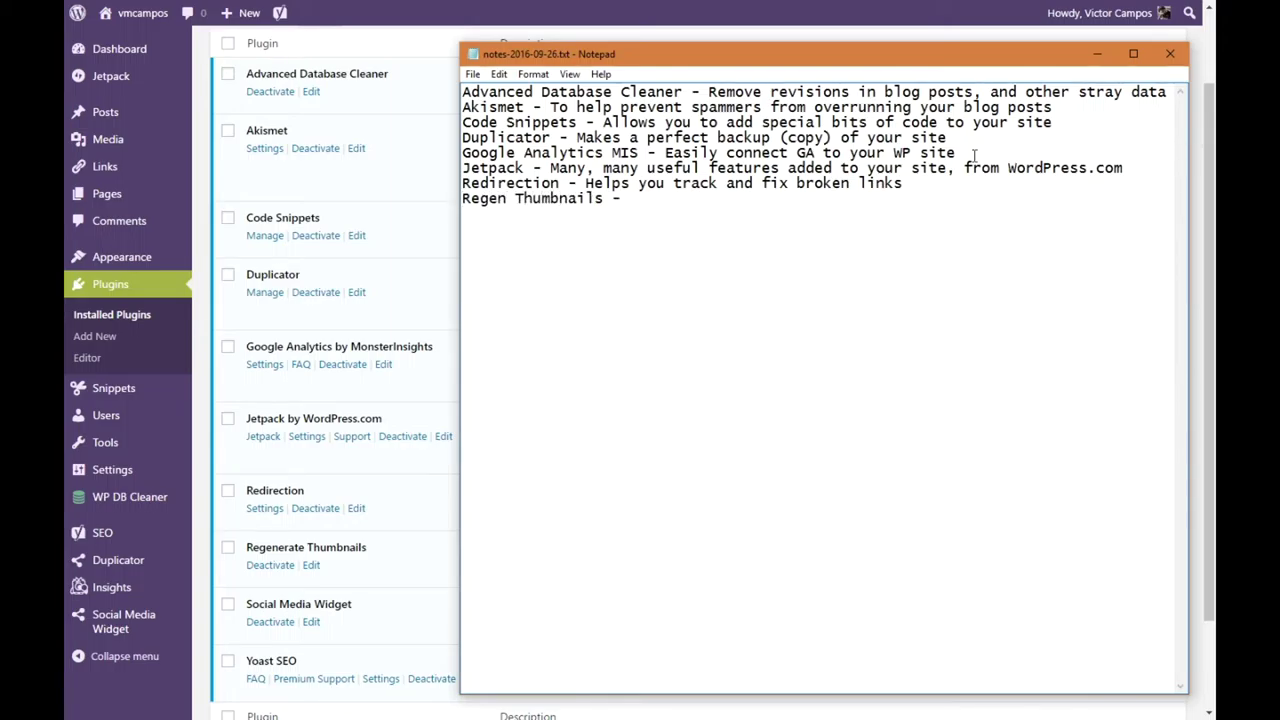
text( Optimizes yo)
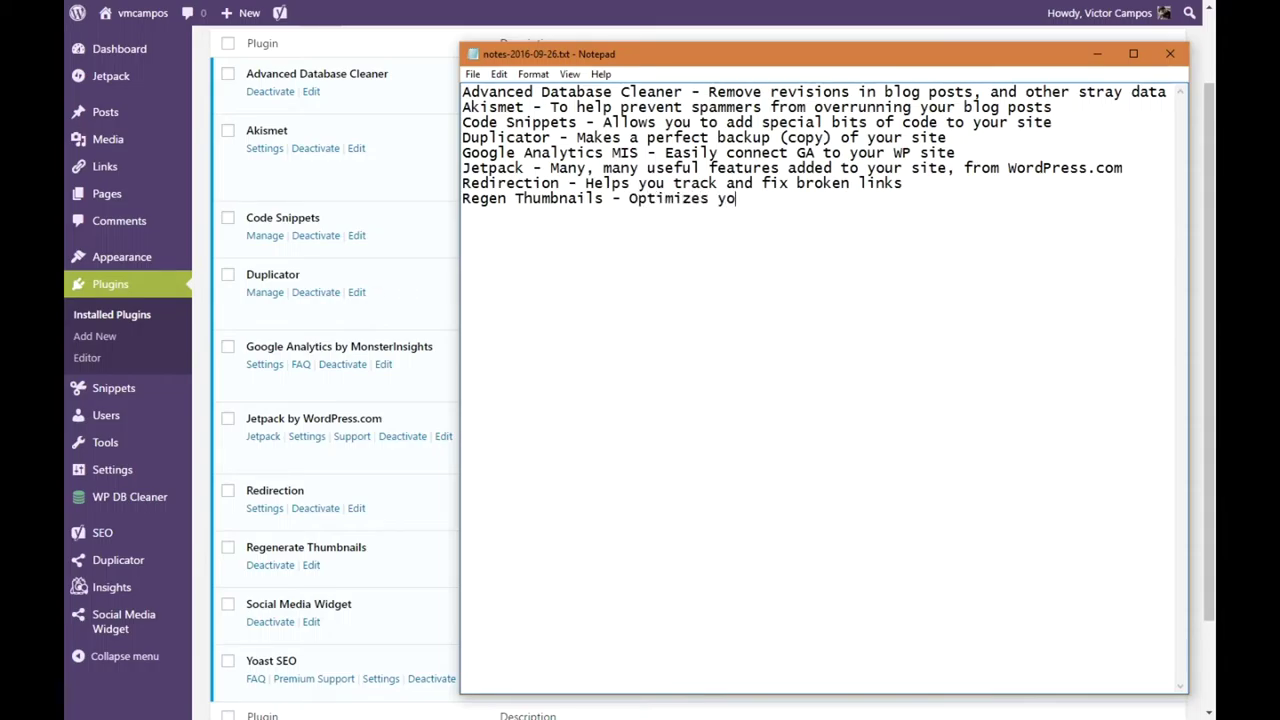
text(ur images)
Step: Add a new line reading "Social Media Widget - Places social sharing buttons throughout your site"
text(Social Media)
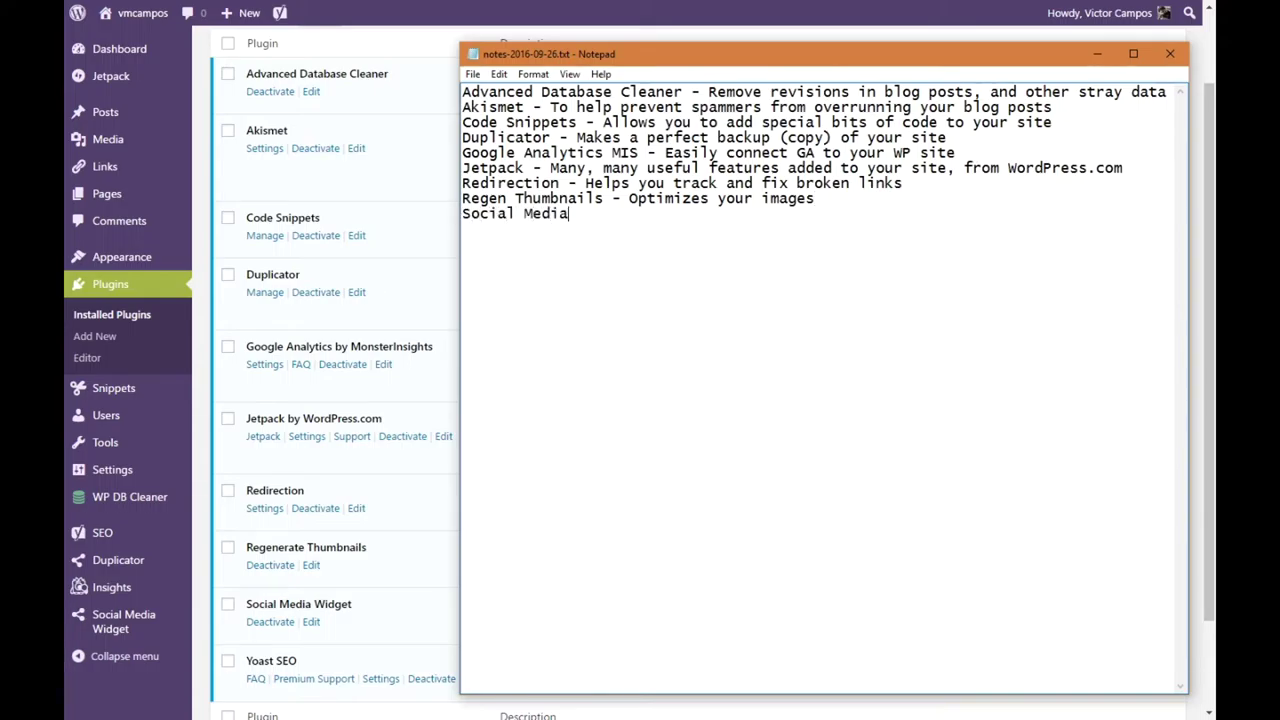
text( Widget - Places social s)
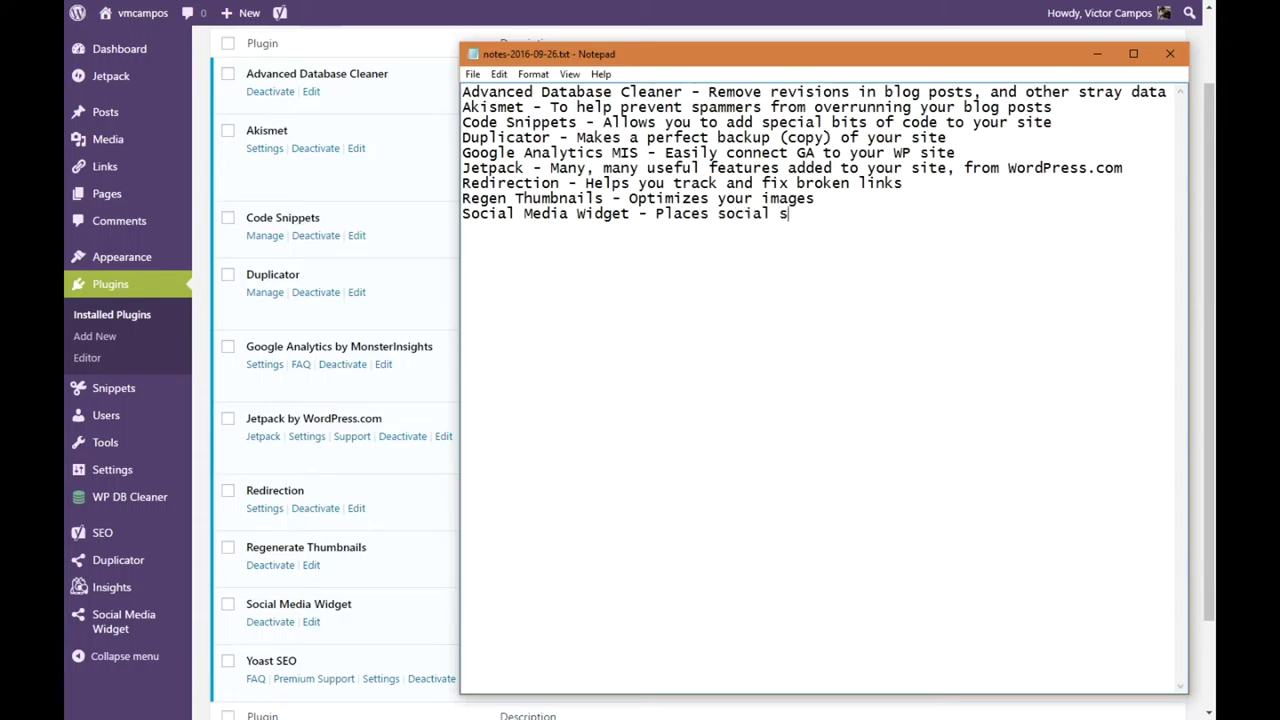
text(haring buttons throu)
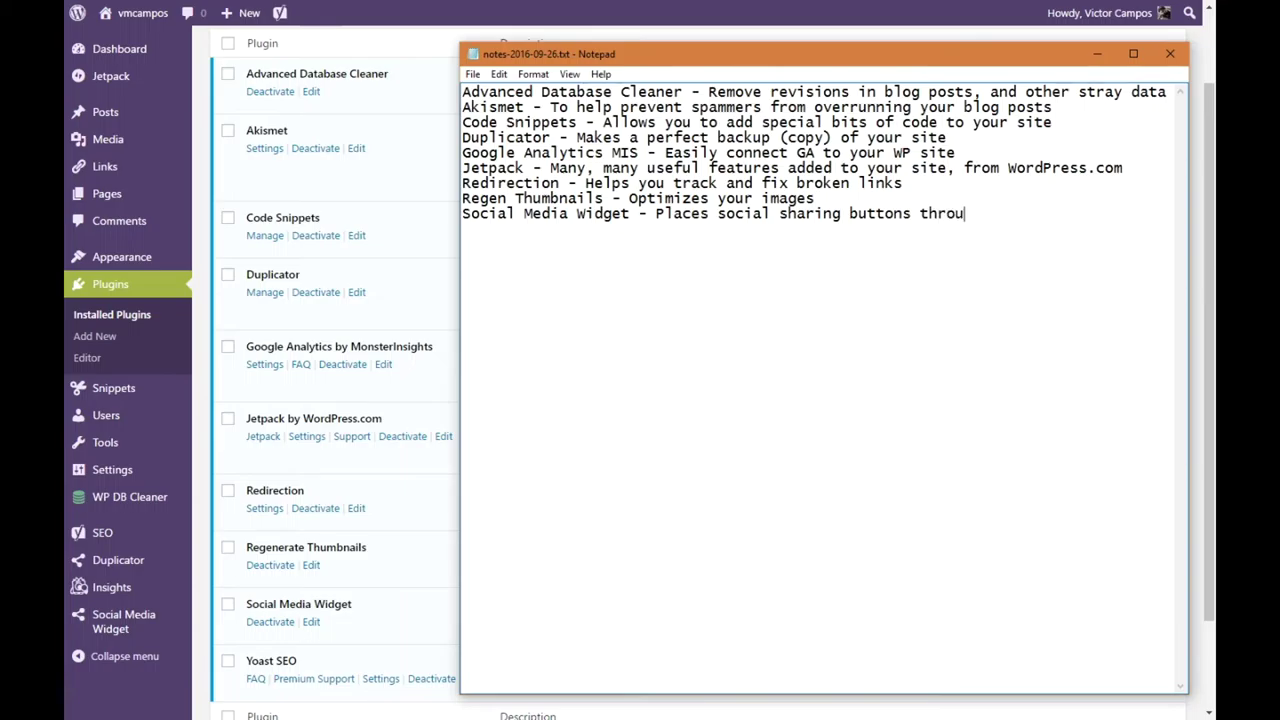
text(ghout your site)
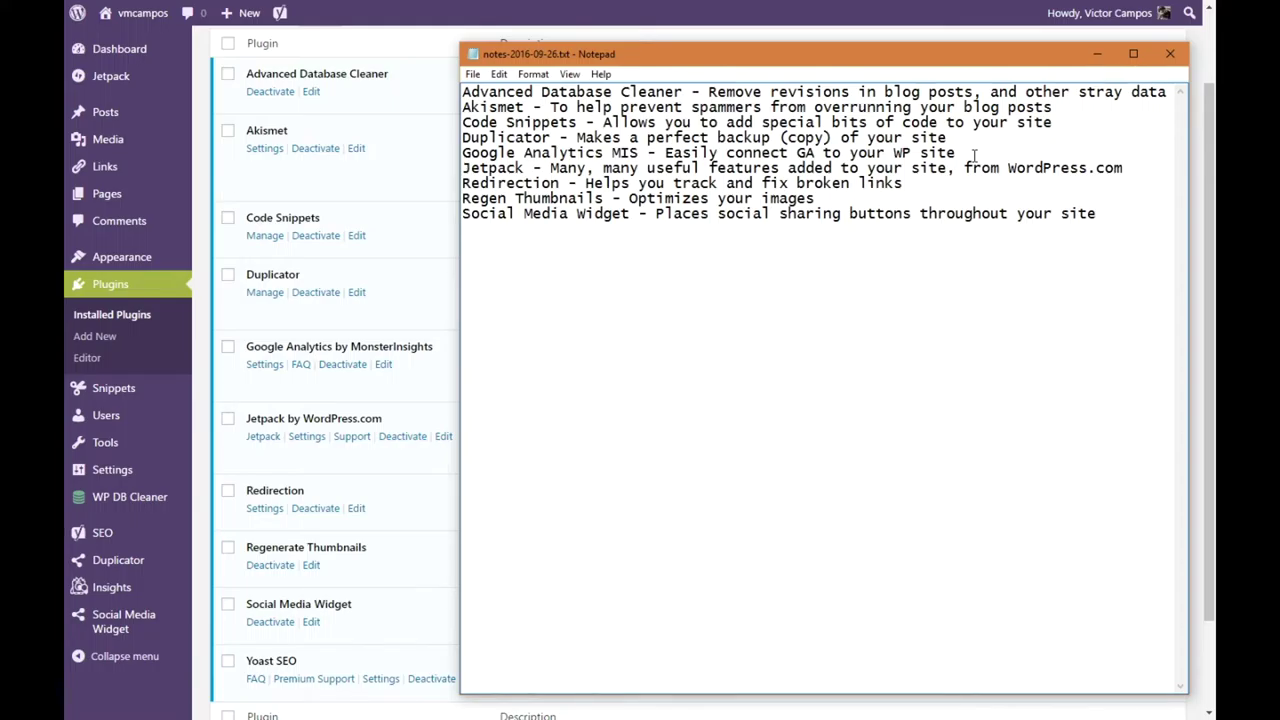
Step: Add a new line reading "Yoast SEO - Optimize your site page by page for better ranking"
text(Yoast SEO -)
text(Opt)
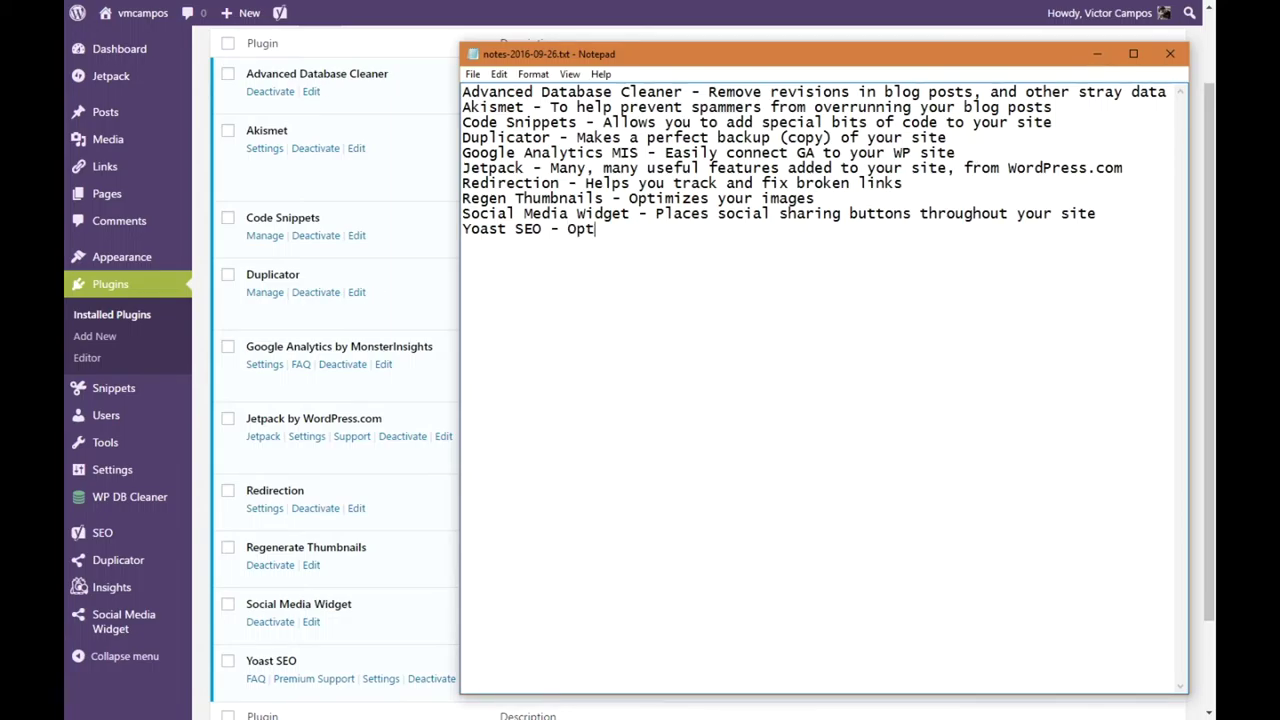
text(imize your sit)
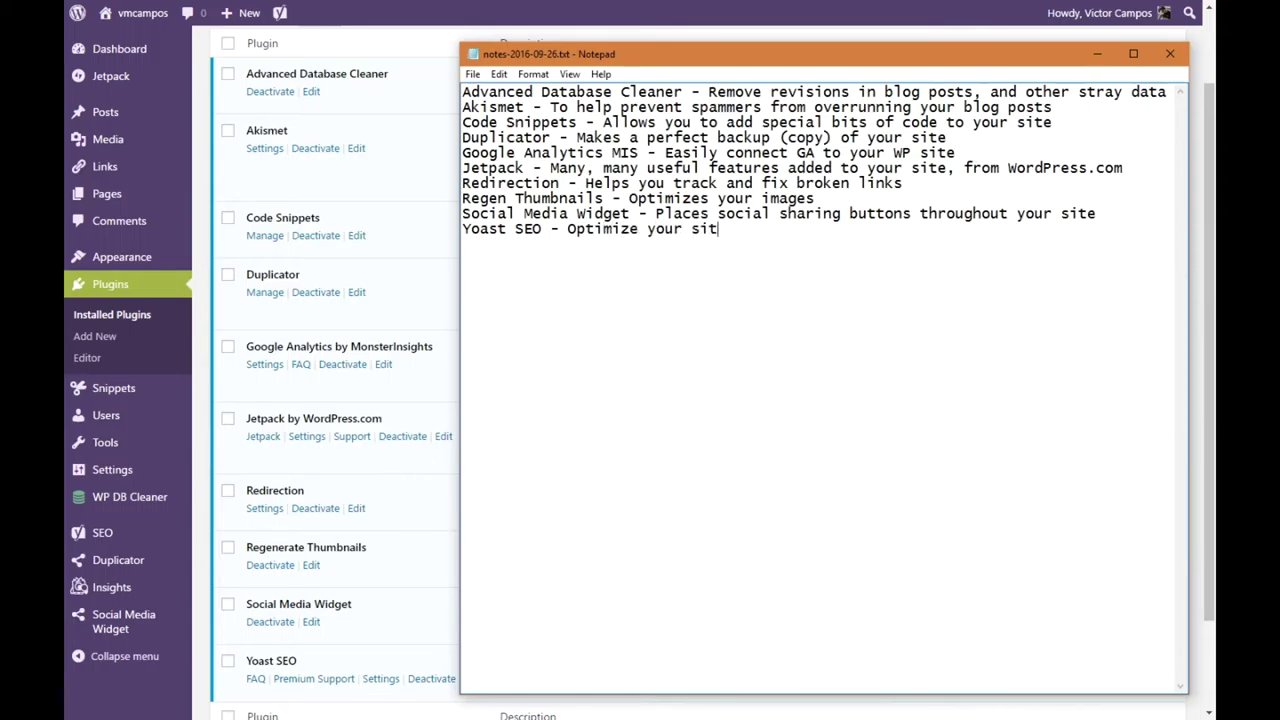
text(e page by page for better ranking)
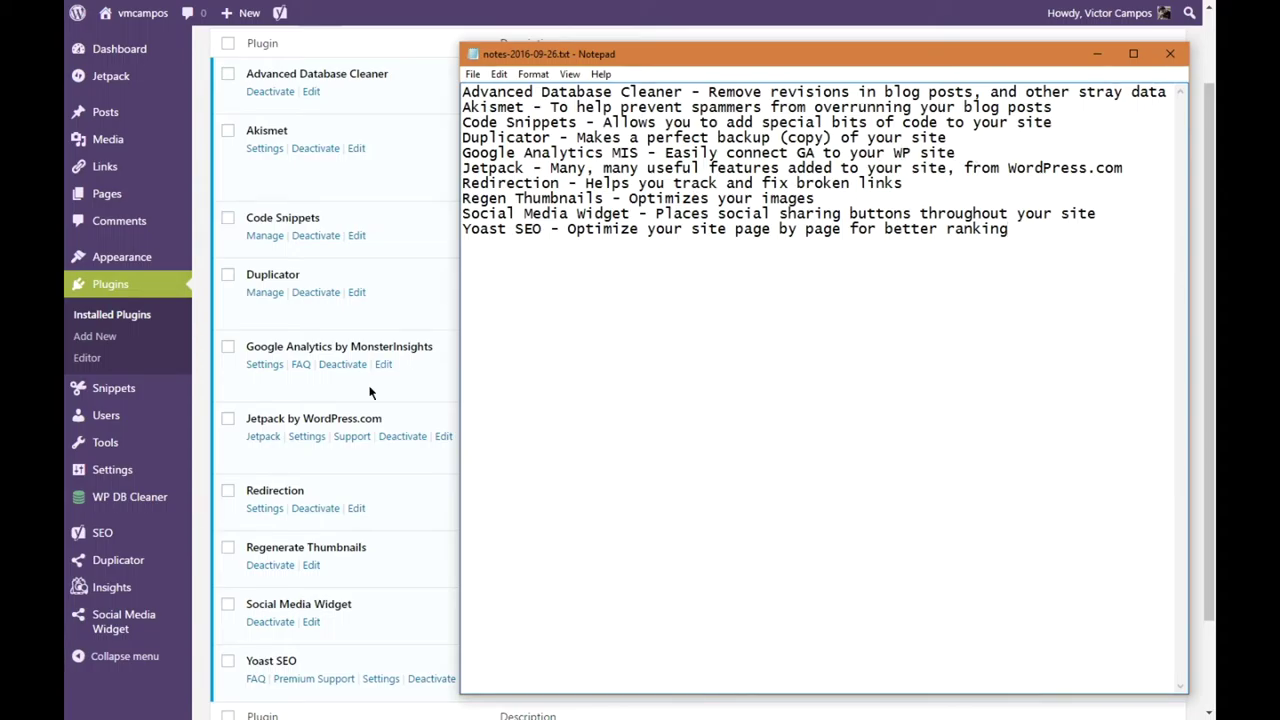
Step: Switch back to the WordPress admin and open the Yoast SEO dashboard
click(215, 348)
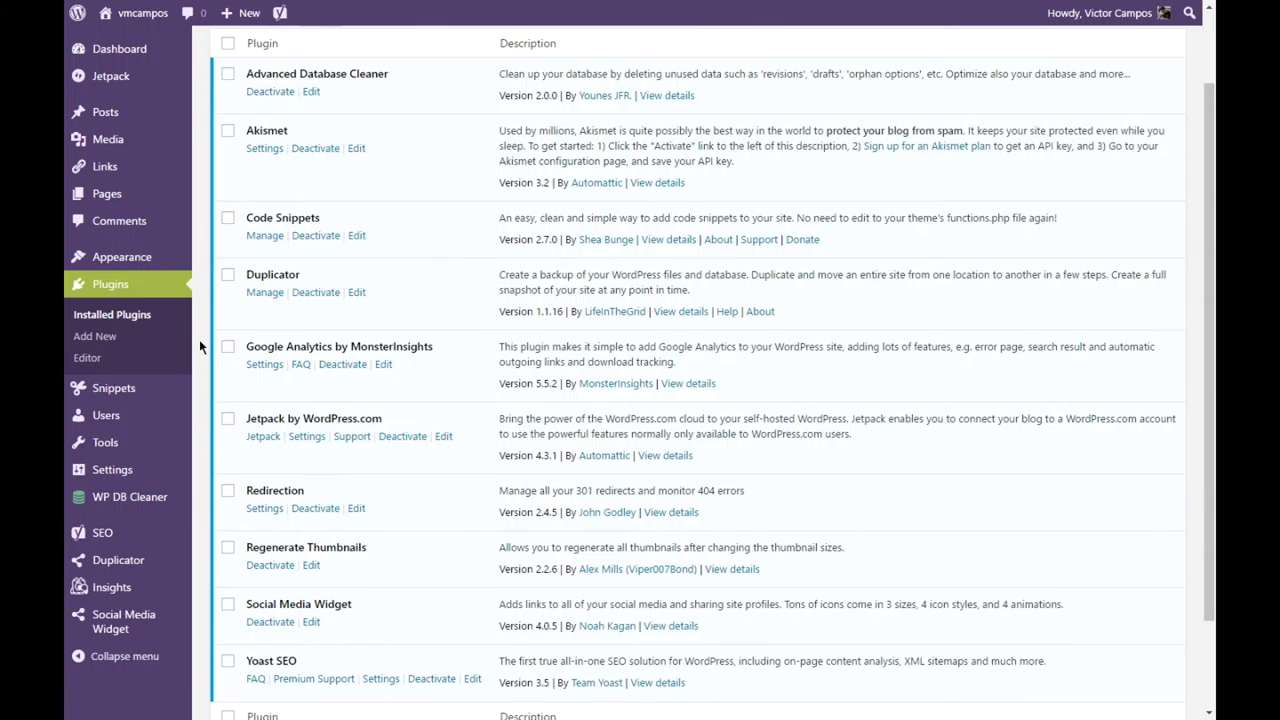
mouse_move(155, 543)
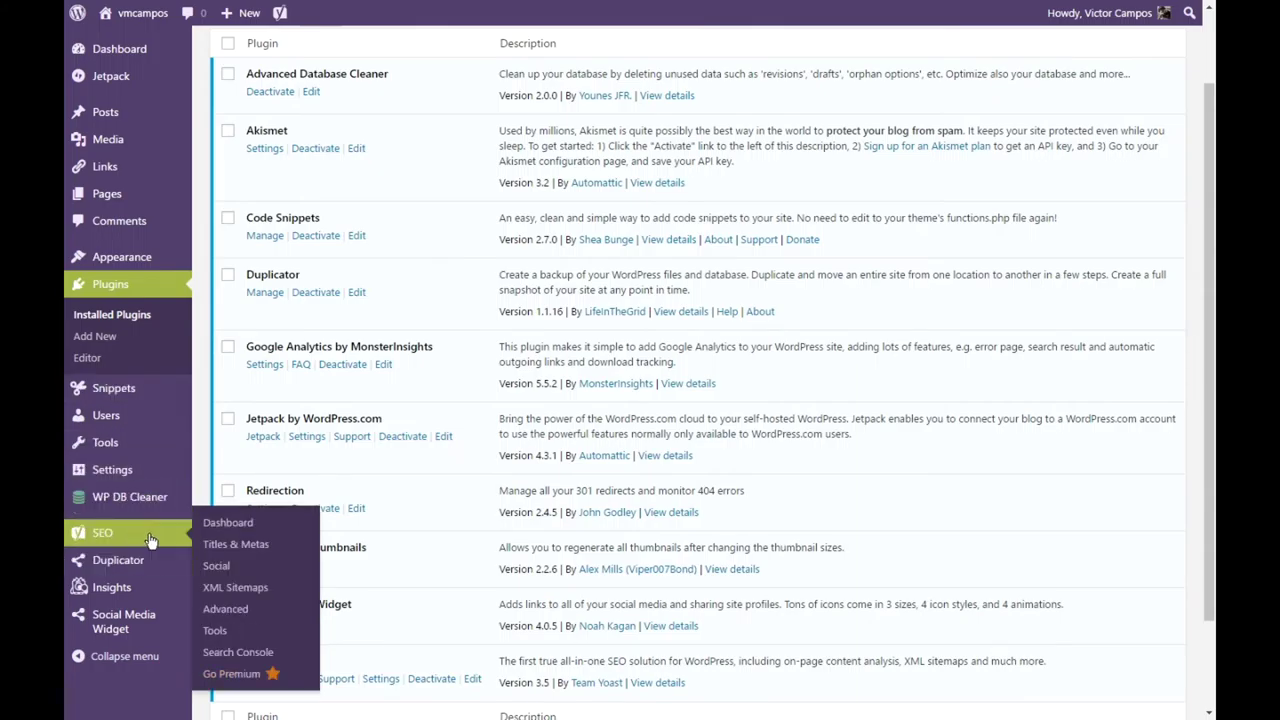
click(150, 540)
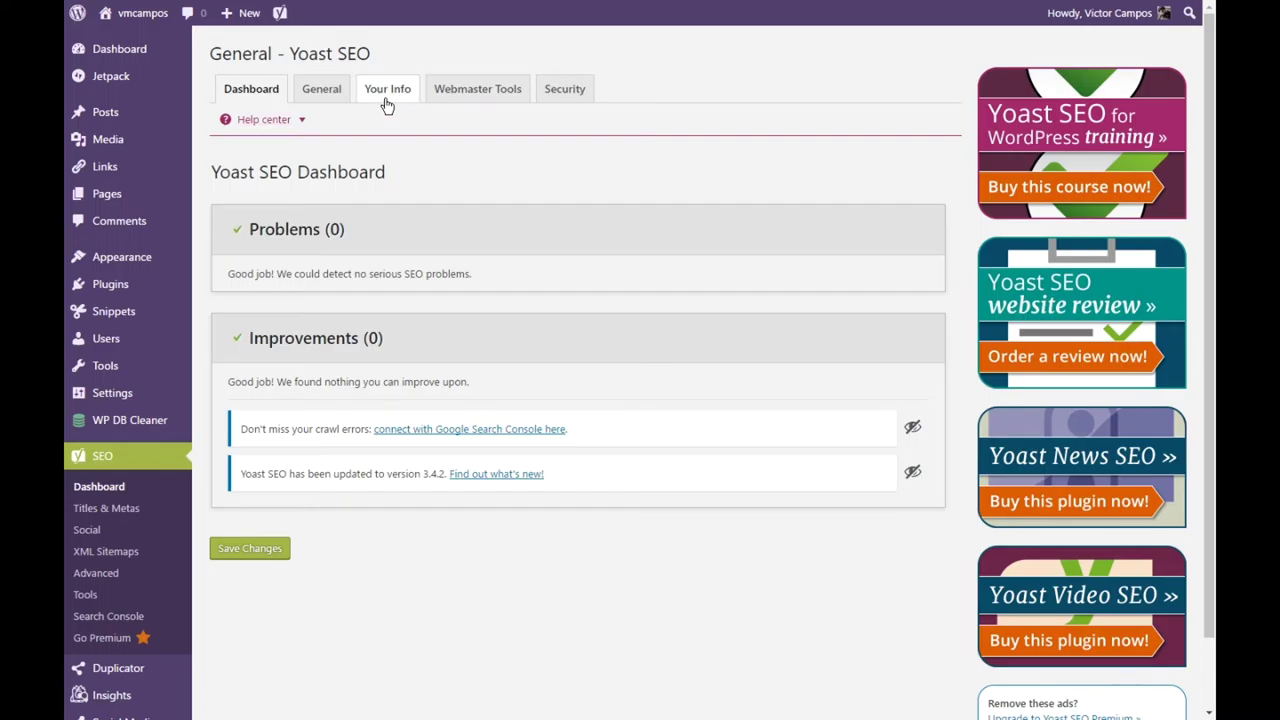
Step: Expand the Yoast SEO help center to view its support options, and collapse it again
click(285, 128)
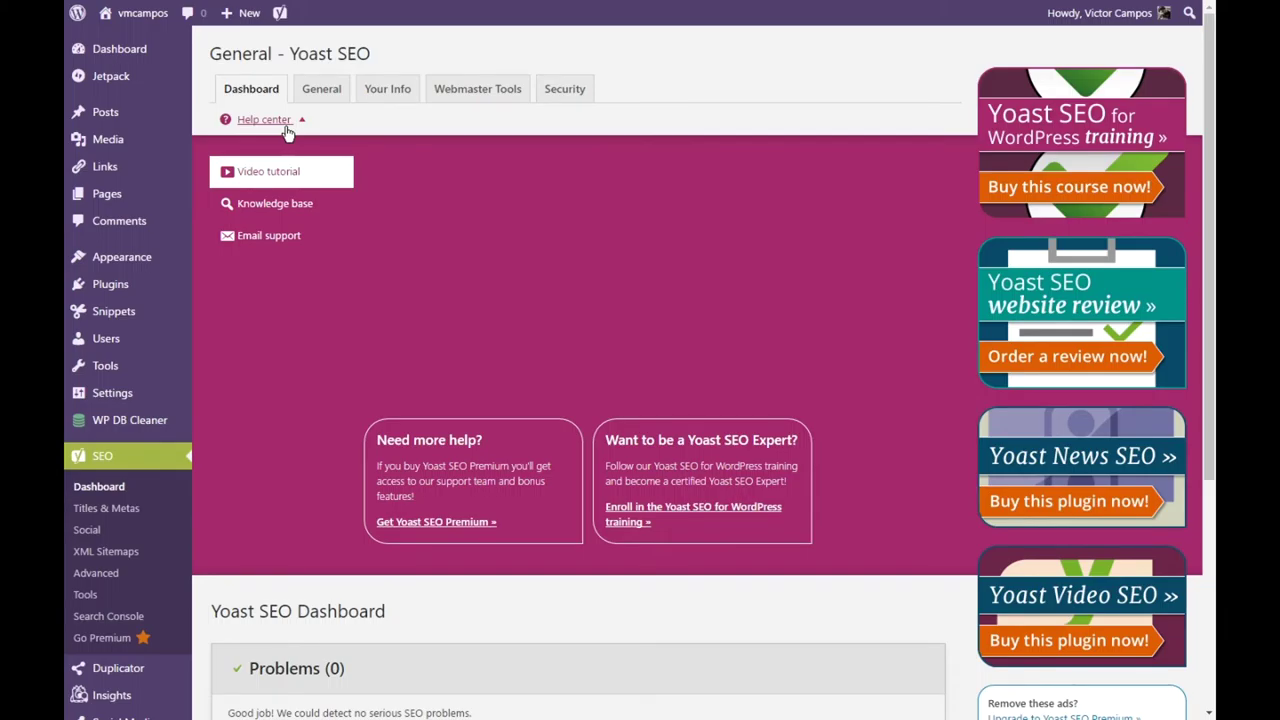
click(264, 120)
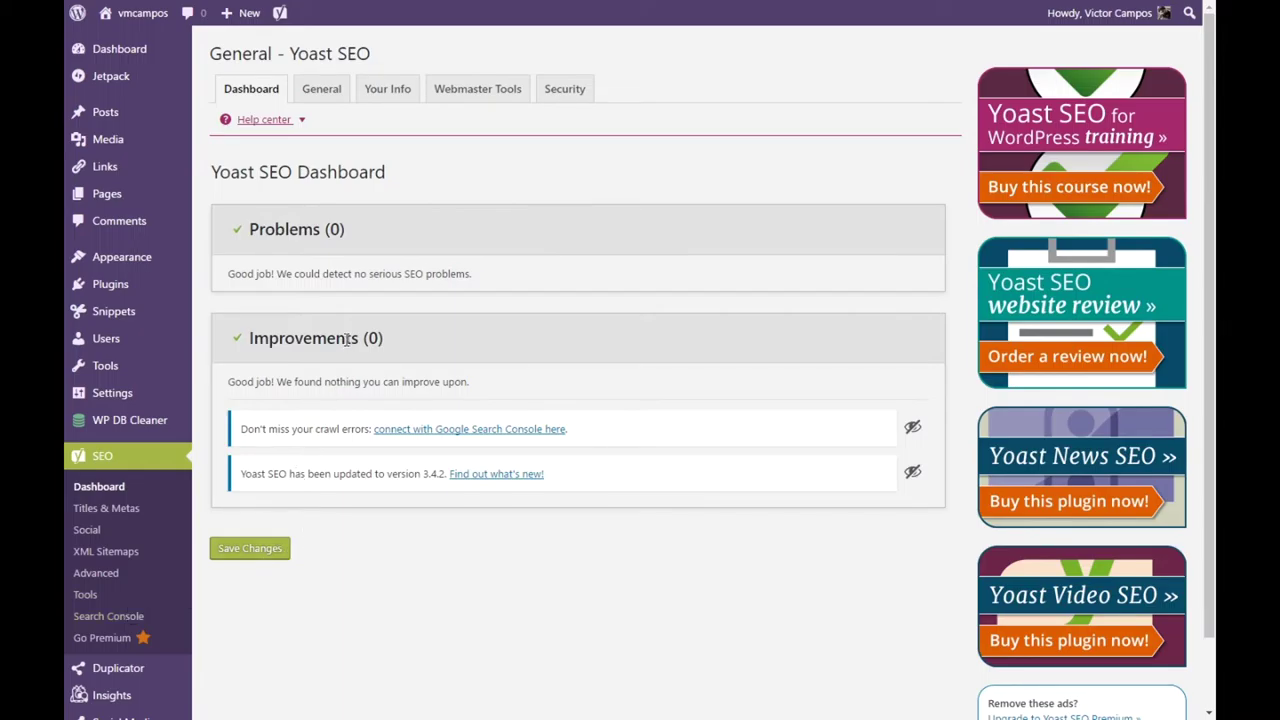
Step: Open the list of all pages and check the SEO and Readability ratings of the "About vmcampos" page
mouse_move(149, 121)
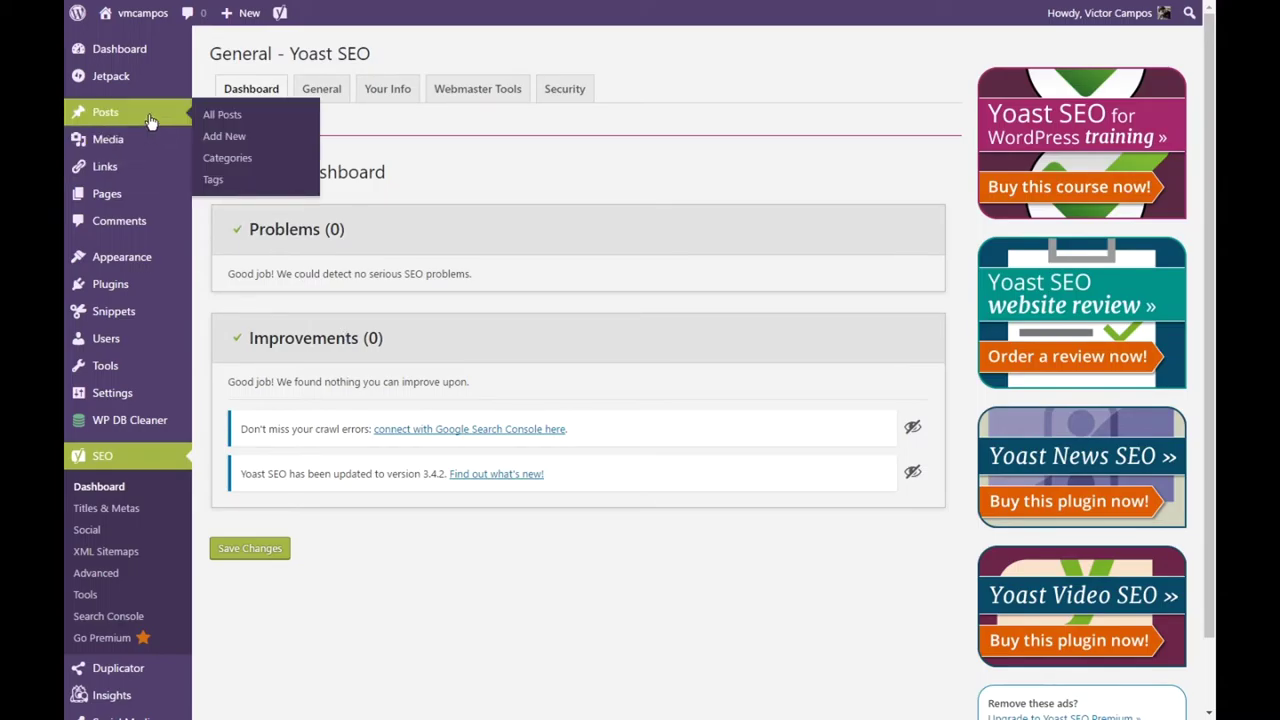
mouse_move(148, 203)
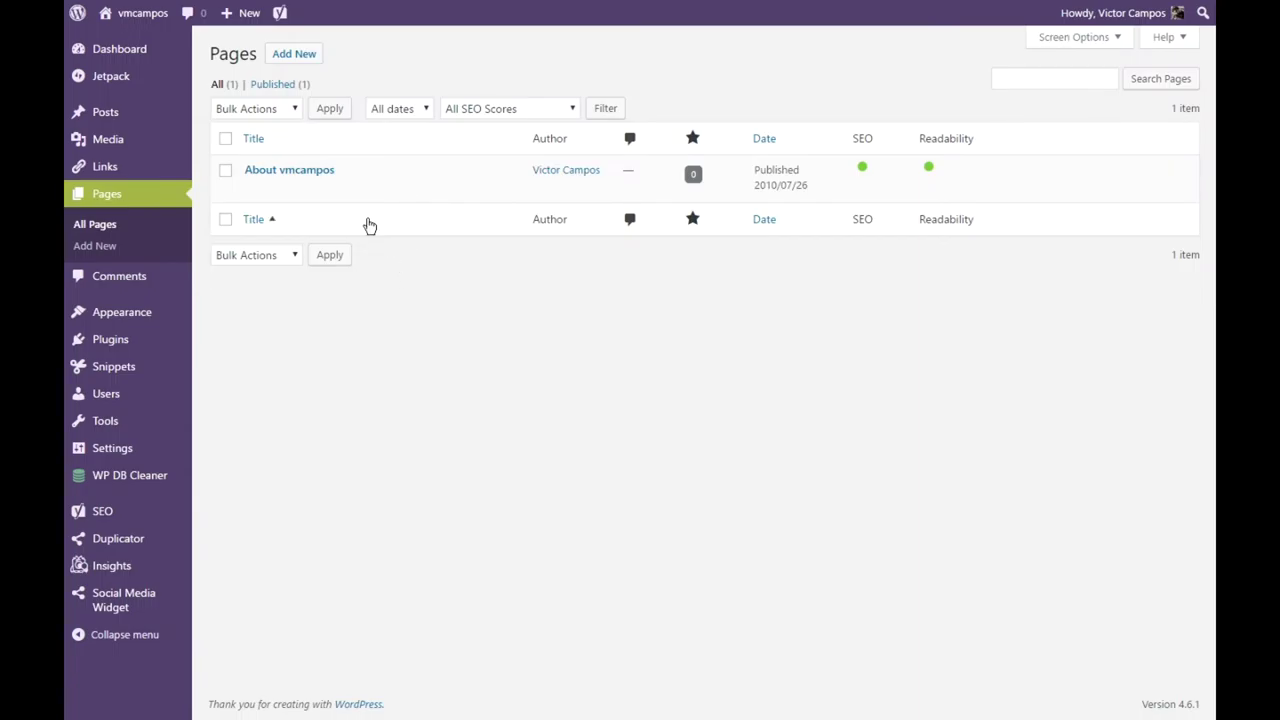
mouse_move(297, 180)
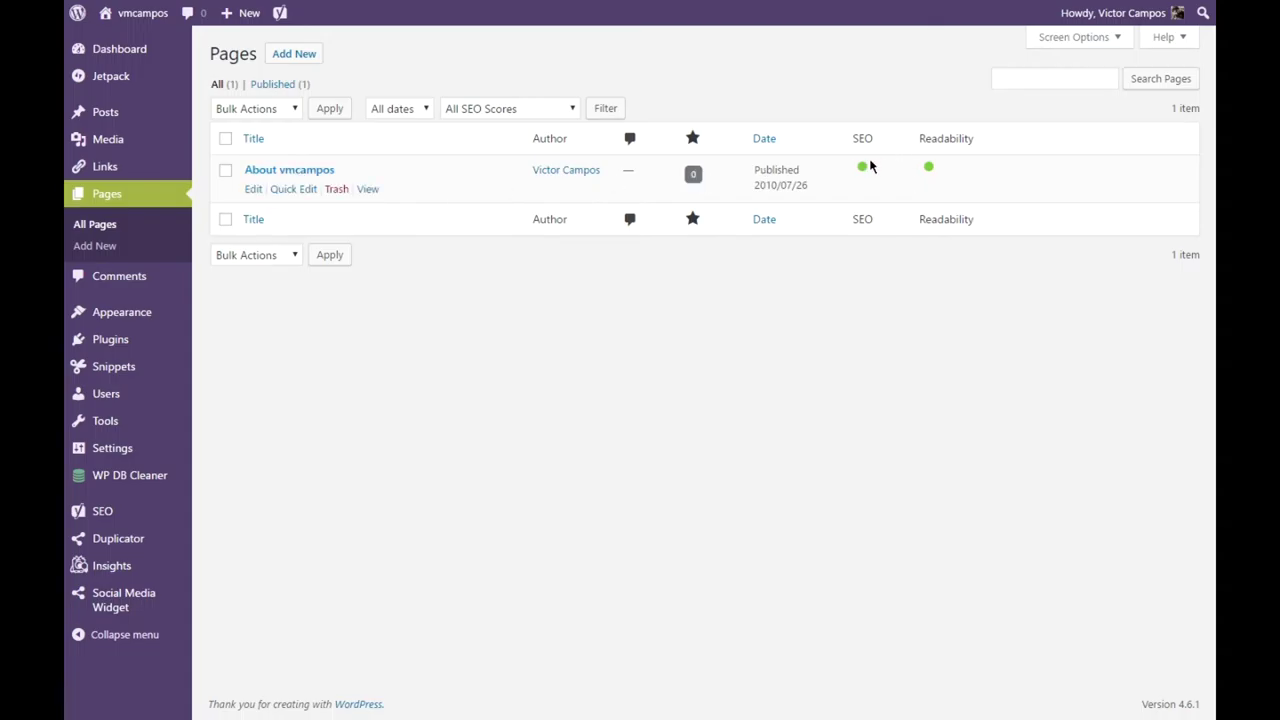
mouse_move(864, 172)
mouse_move(929, 170)
Step: Open the "About vmcampos" page for editing and review its Yoast focus keyword analysis
click(254, 191)
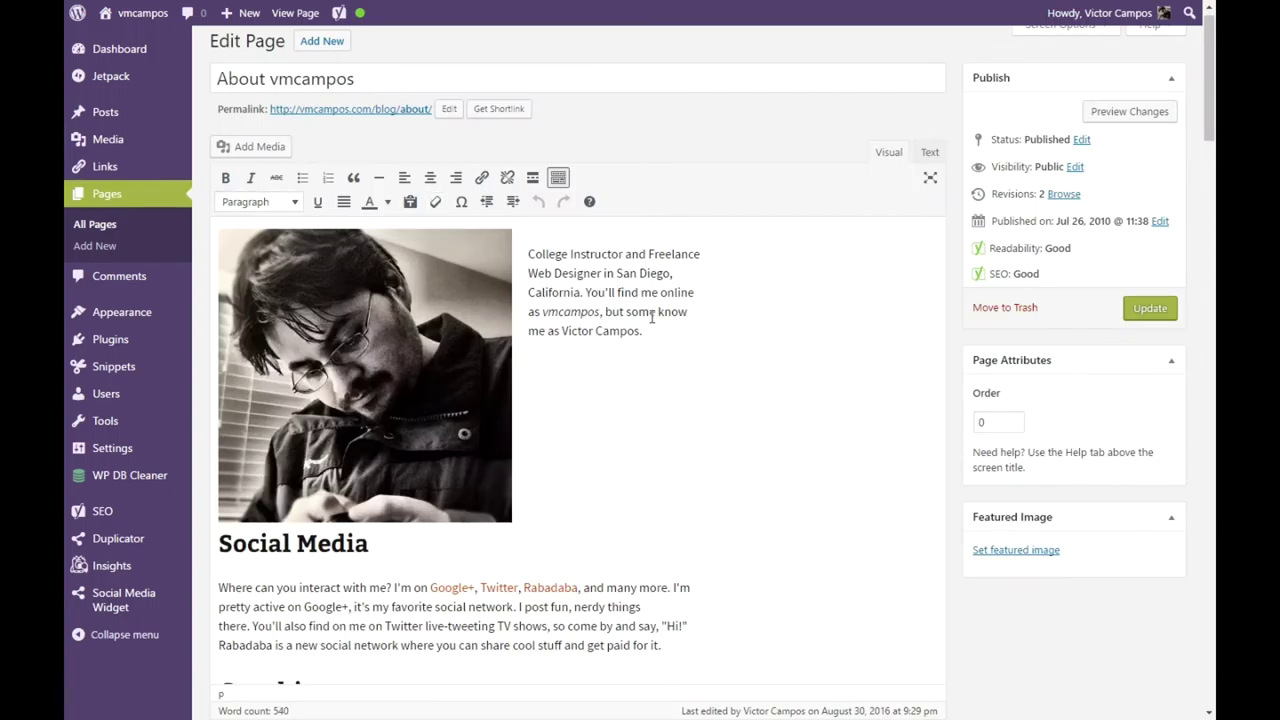
scroll(1210, 97, down, 2)
drag(1210, 97, 1210, 498)
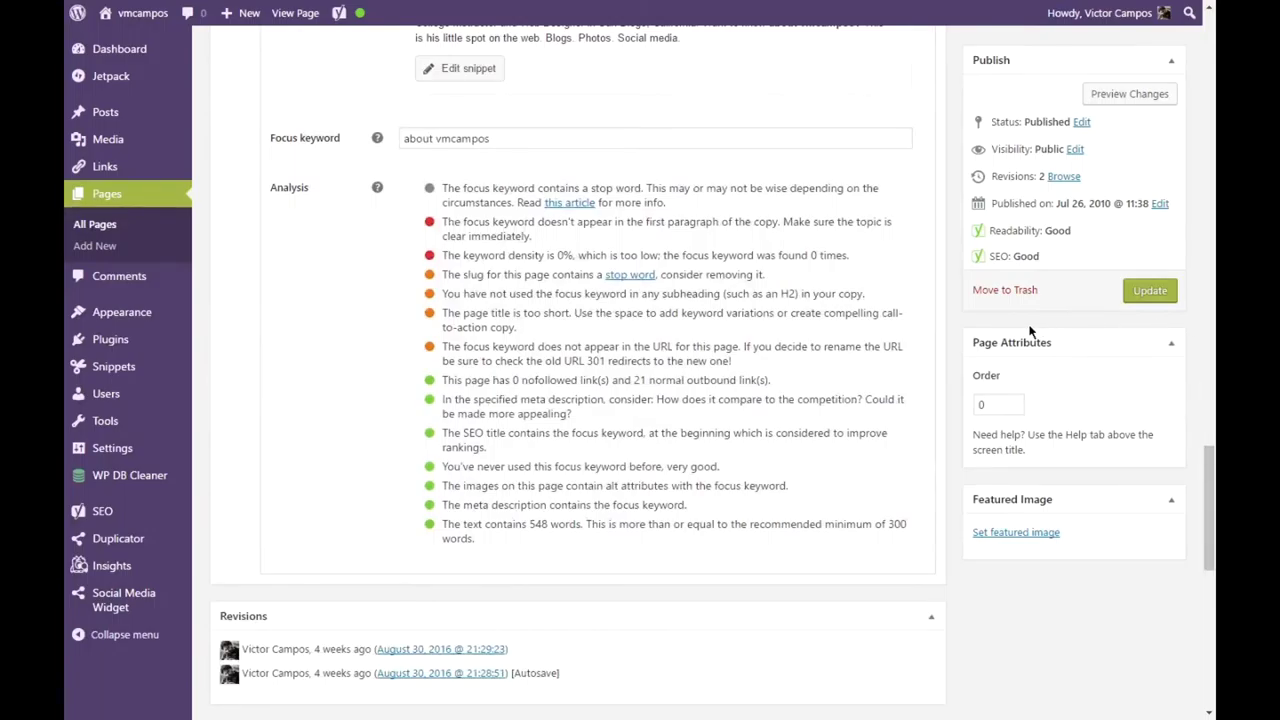
scroll(700, 200, up, 1)
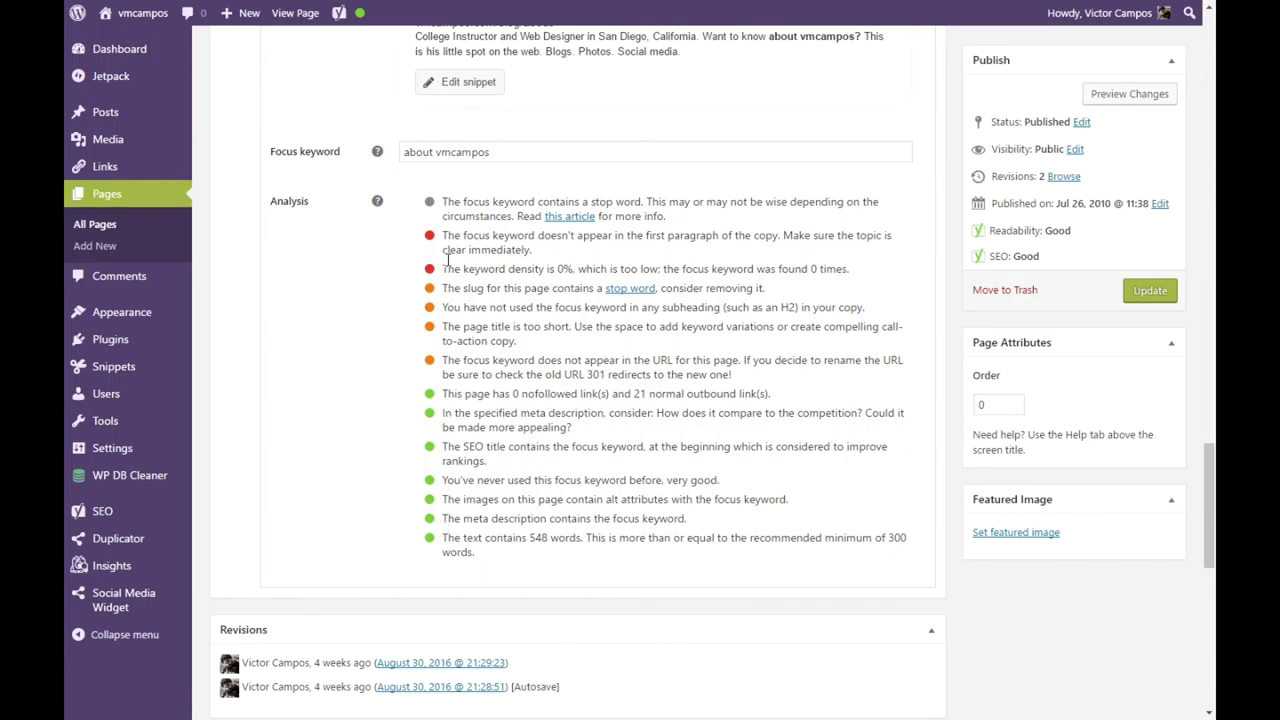
Step: Open the list of all posts and compare the SEO and Readability ratings across the posts
click(128, 116)
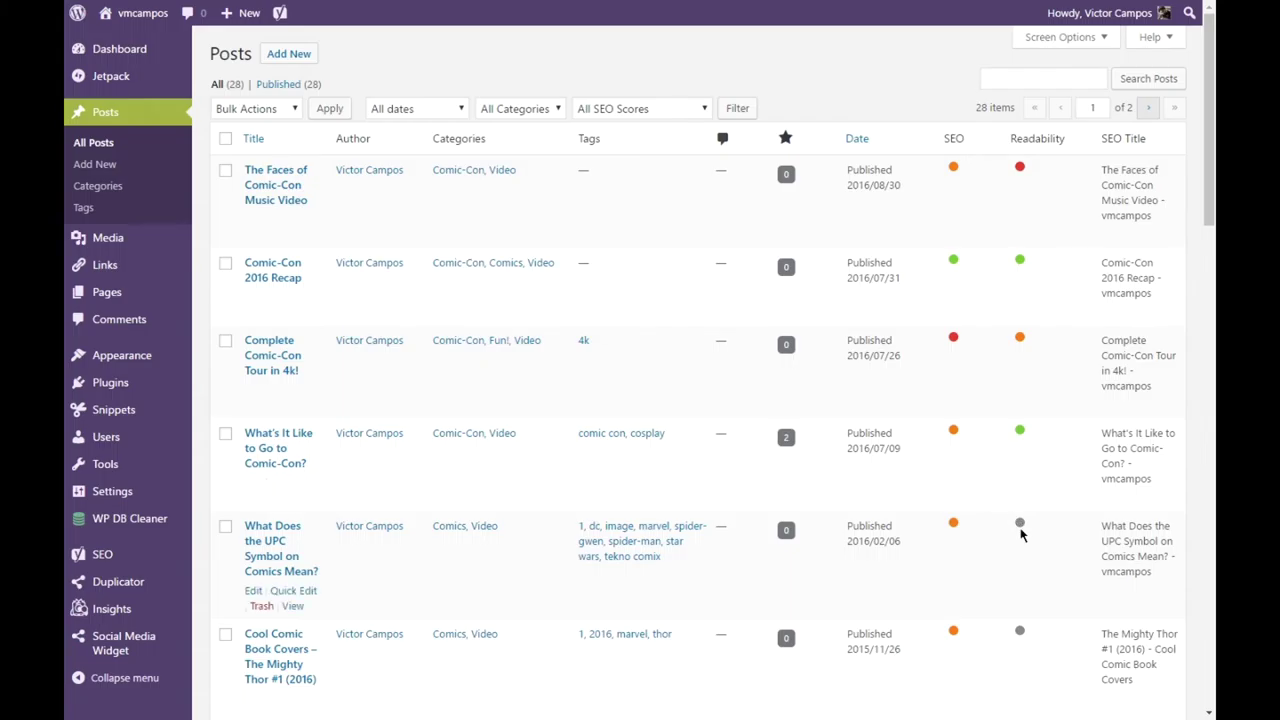
scroll(1021, 534, down, 6)
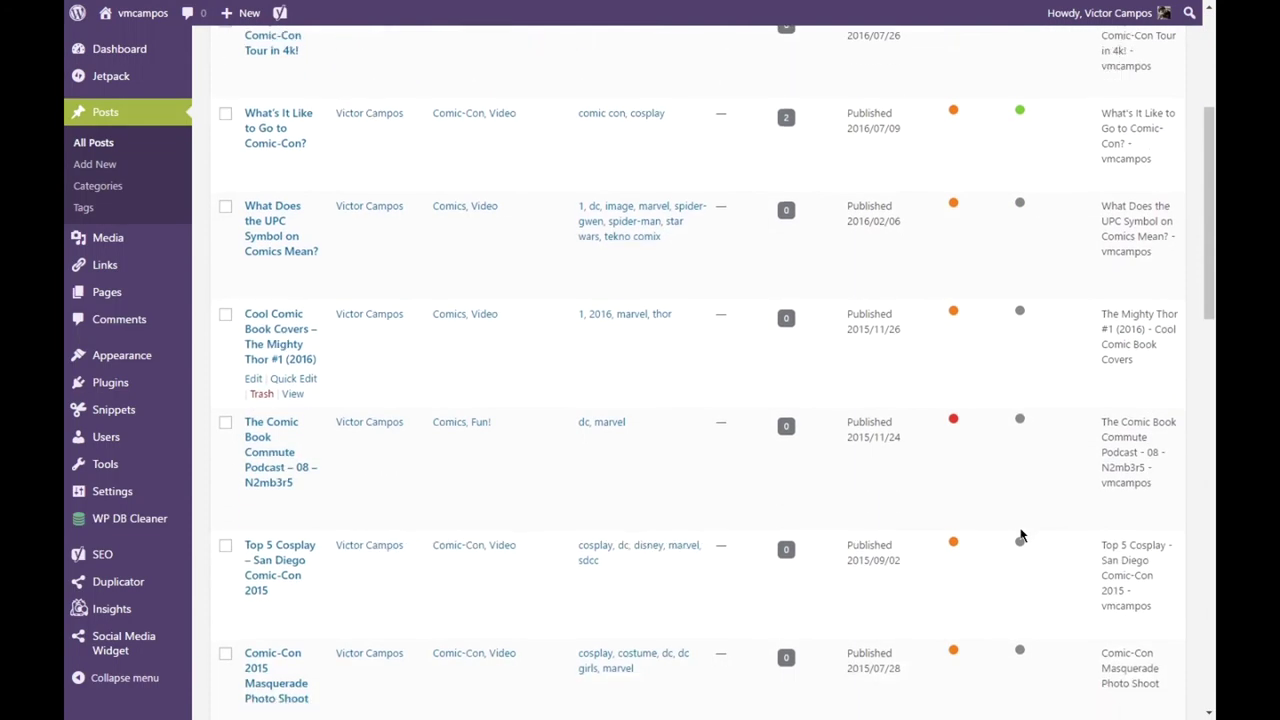
scroll(1021, 534, down, 1)
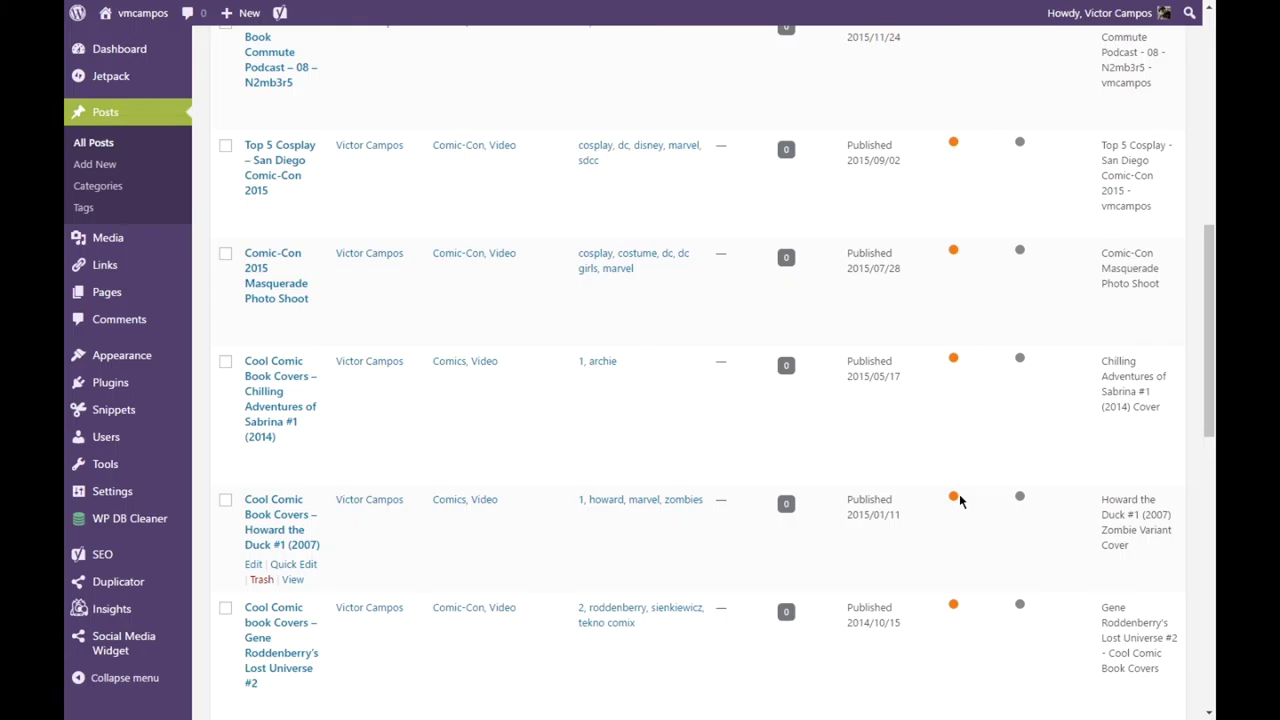
scroll(1000, 503, down, 3)
scroll(1000, 500, up, 9)
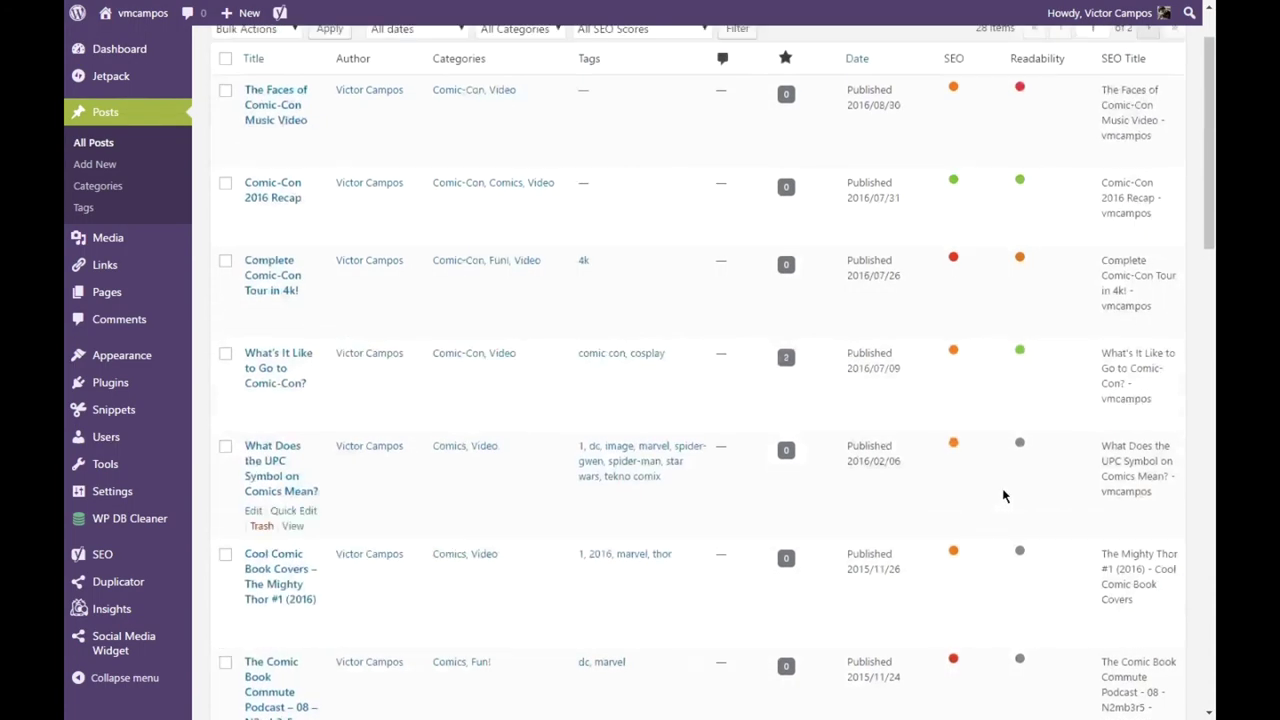
scroll(1004, 496, up, 1)
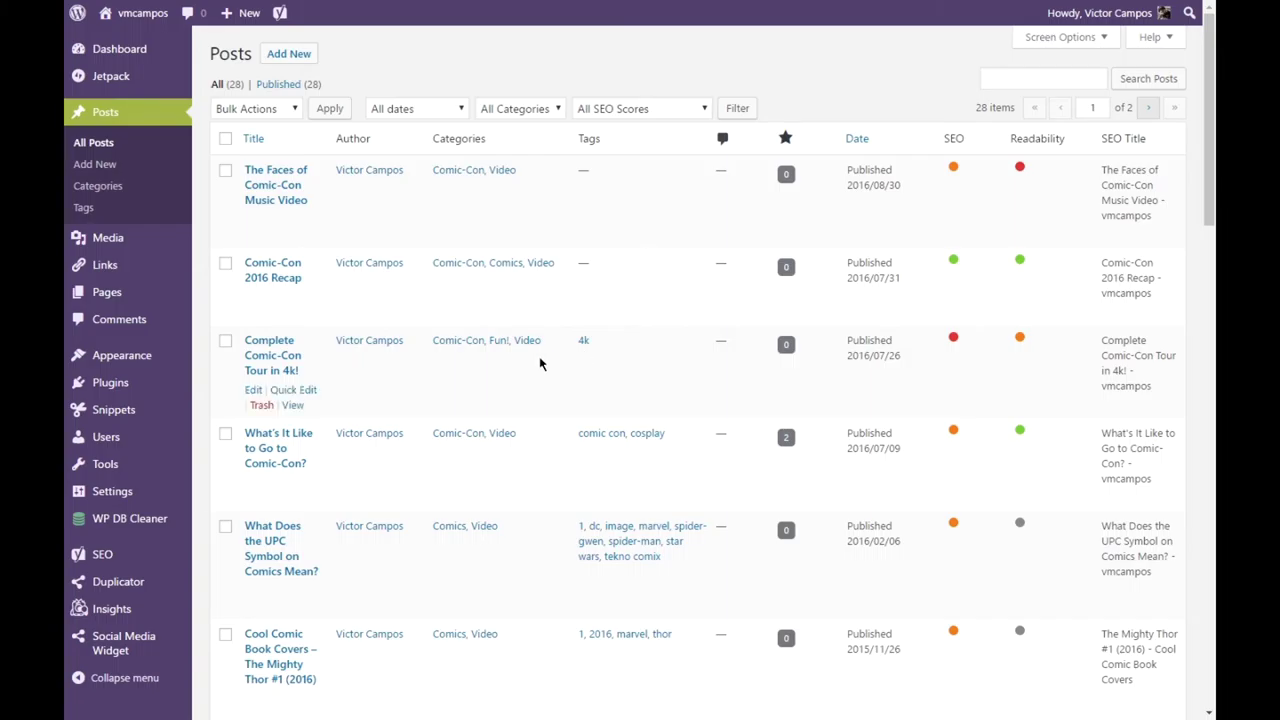
Step: Open the post "Cool Comic book Covers - Gene Roddenberry's Lost Universe #2" for editing to view its Yoast ratings
scroll(539, 364, down, 10)
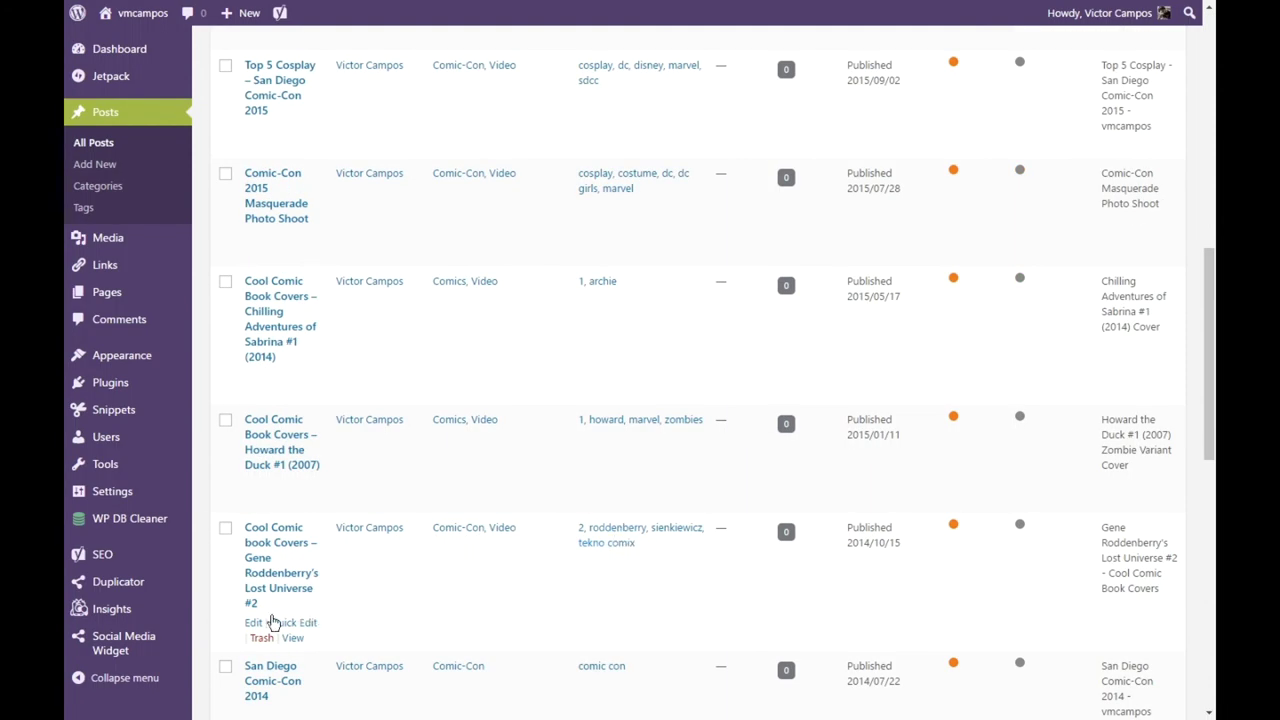
click(256, 625)
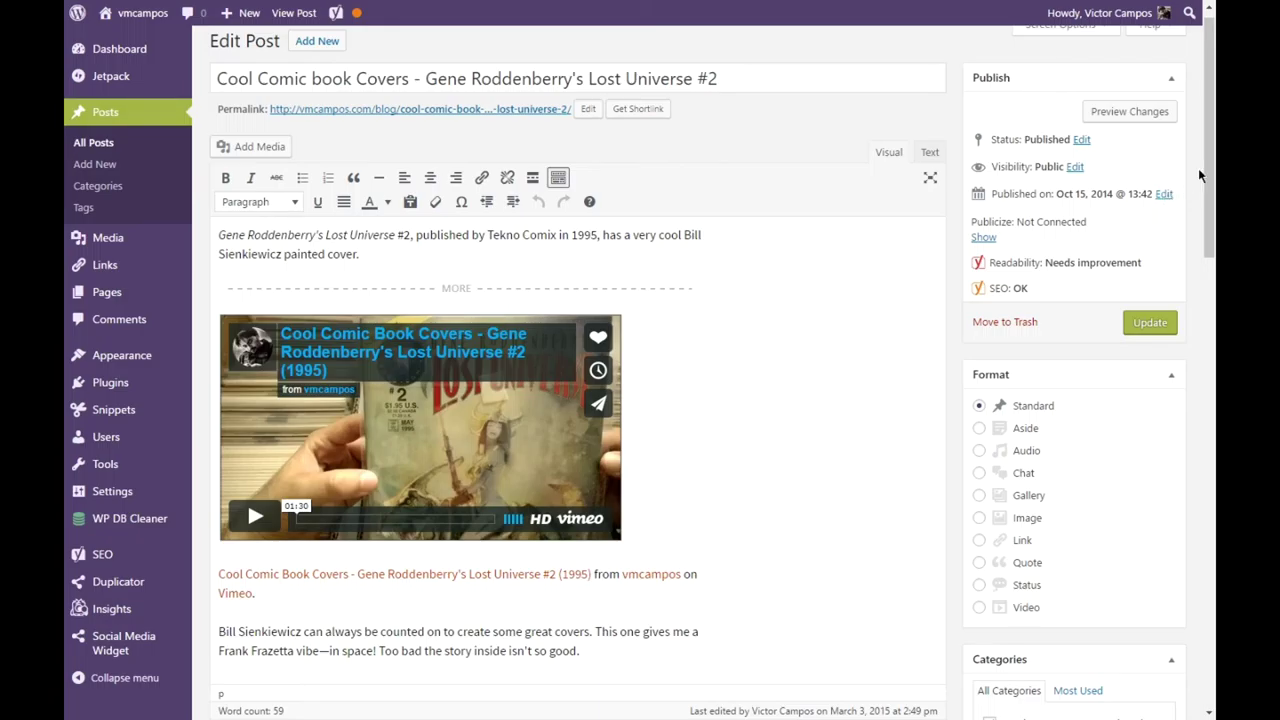
drag(1206, 164, 1208, 172)
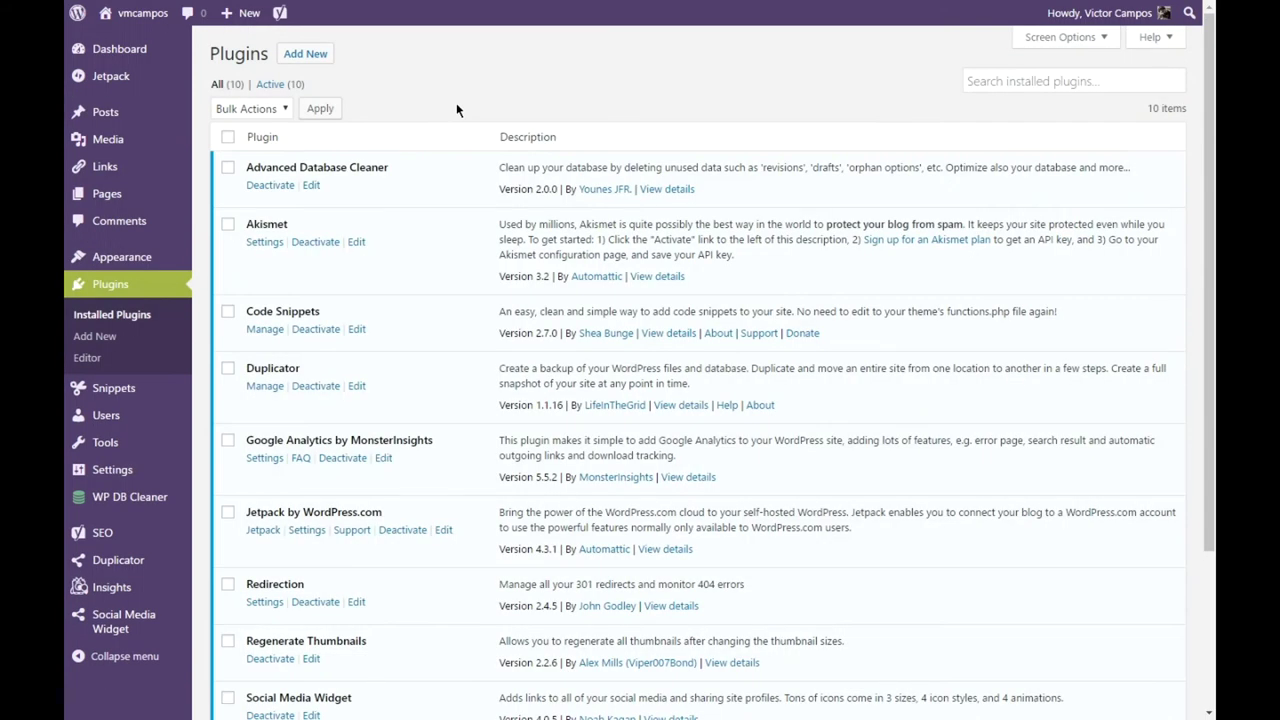
Step: Open the Jetpack dashboard and review its site stats, security and performance sections
mouse_move(167, 84)
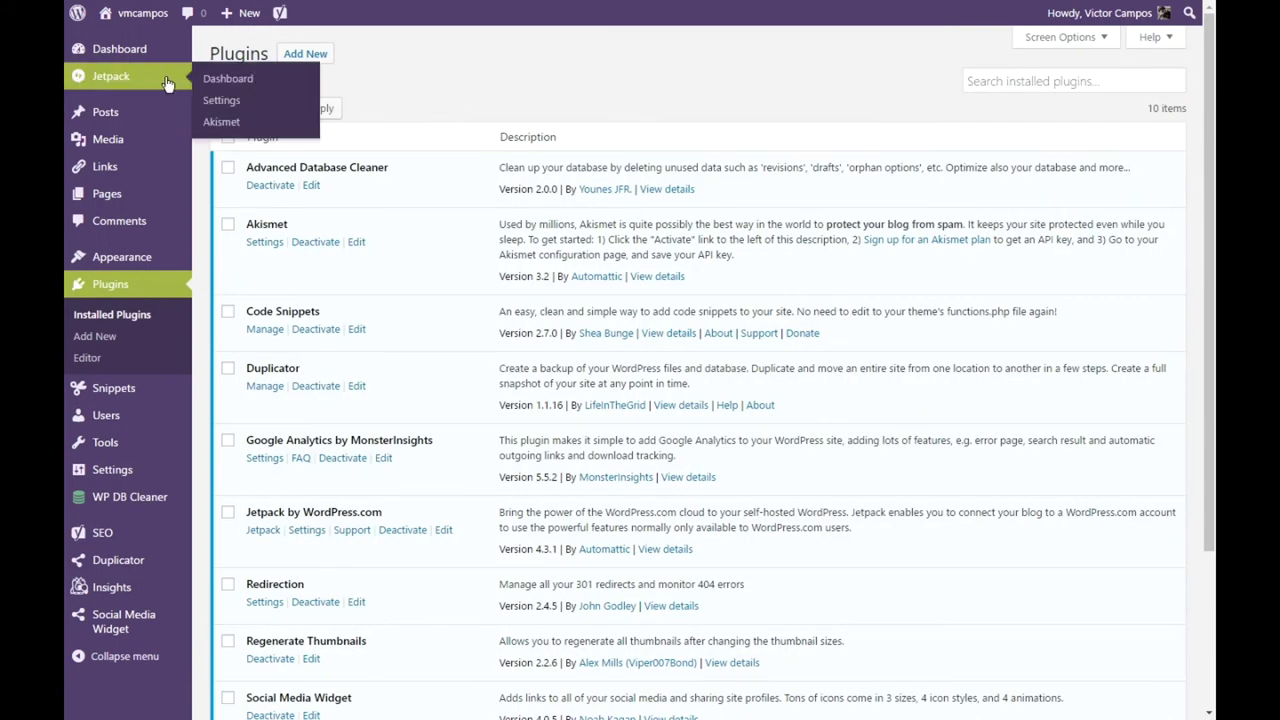
click(228, 79)
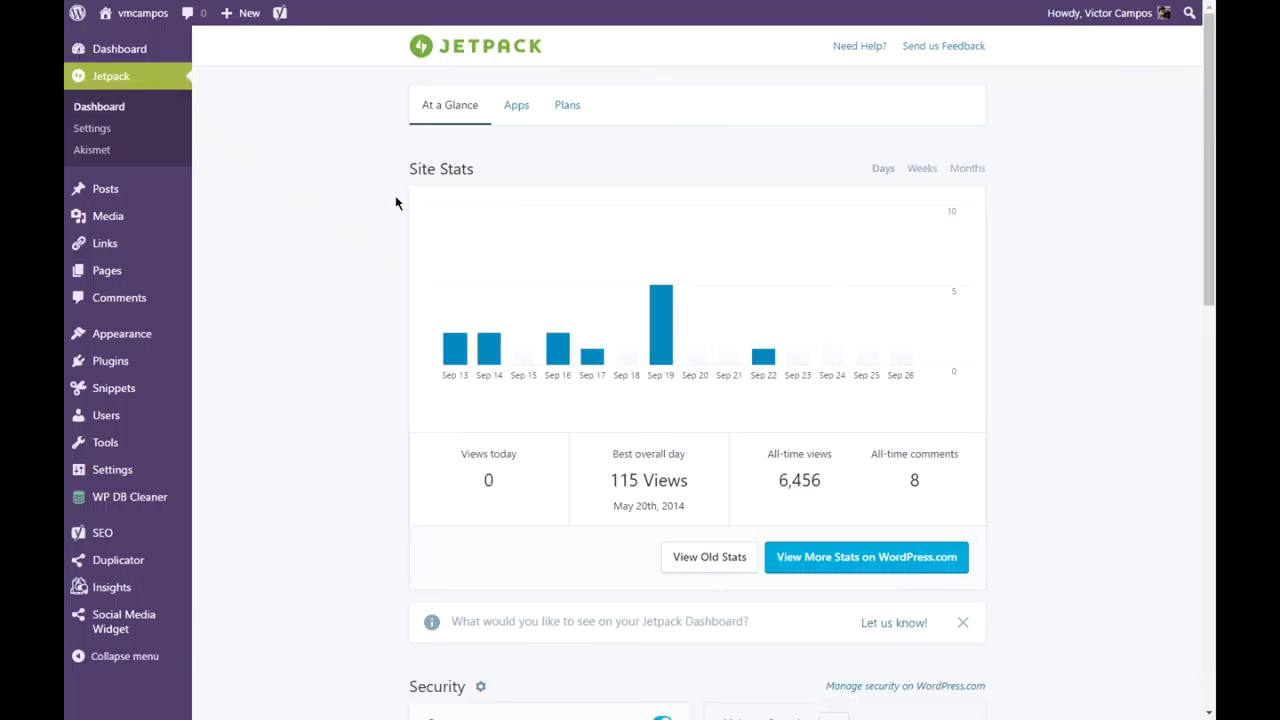
scroll(1050, 316, down, 1)
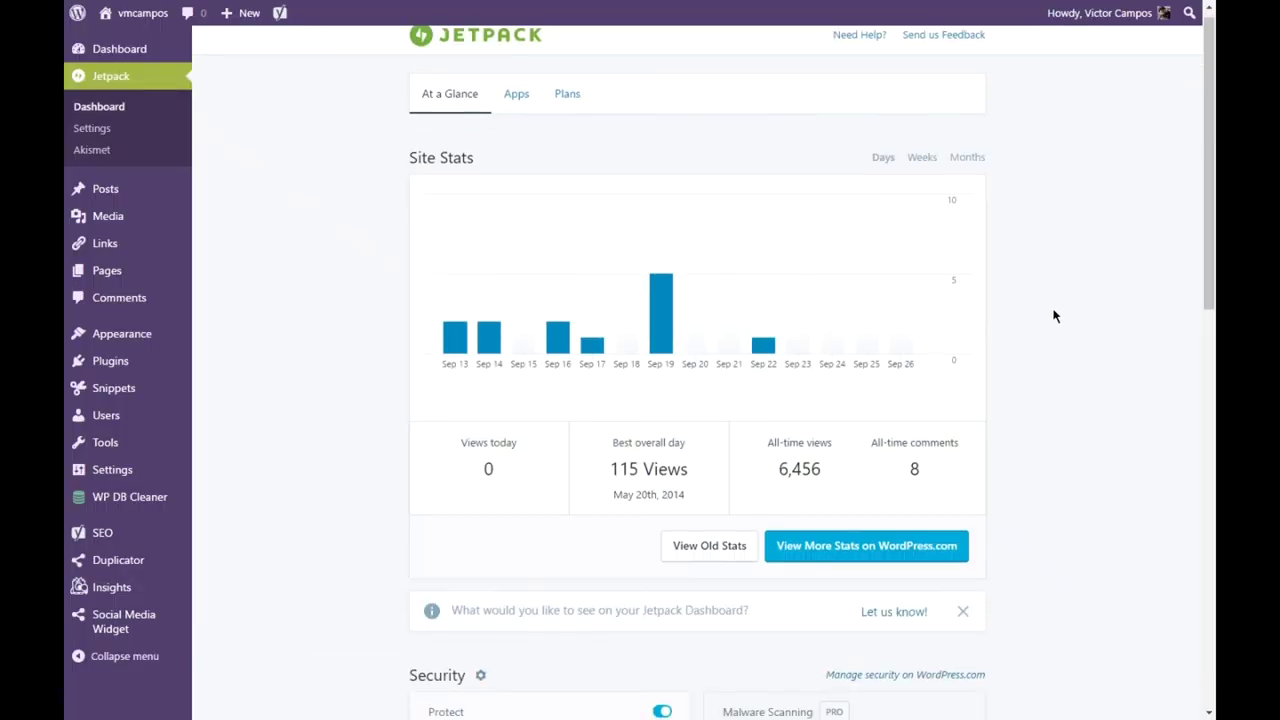
scroll(1053, 316, down, 4)
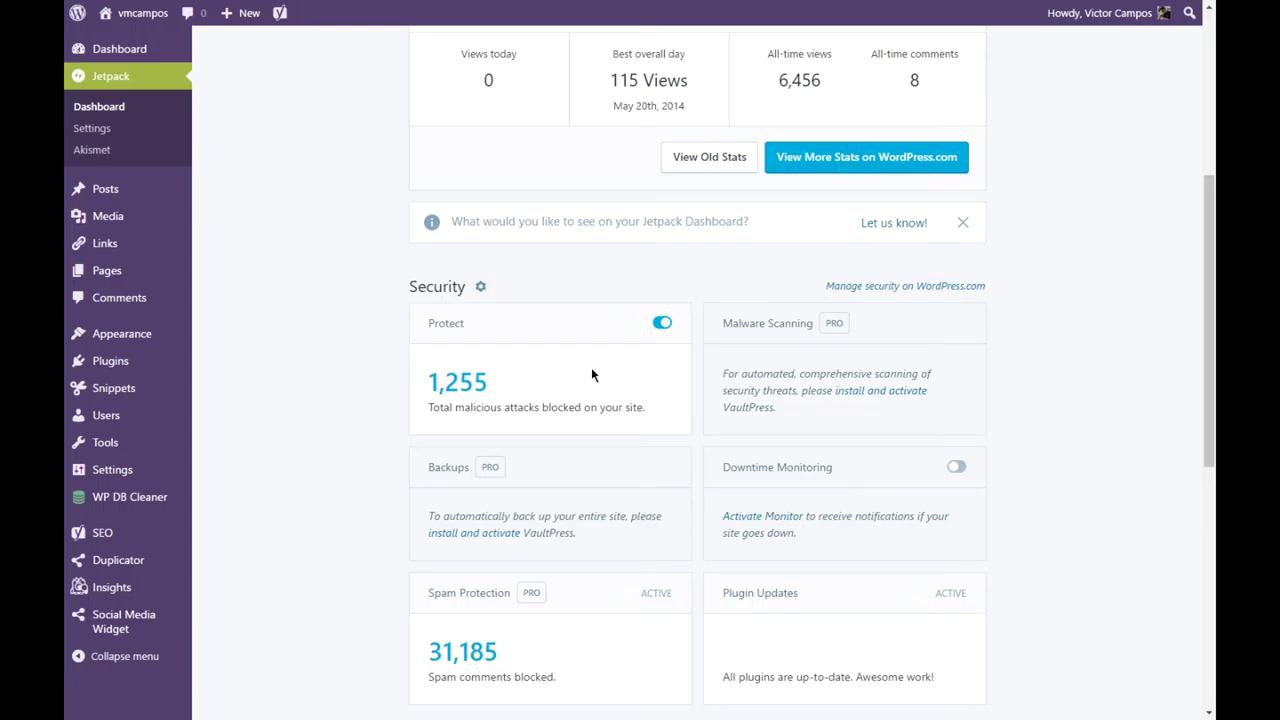
scroll(395, 388, down, 3)
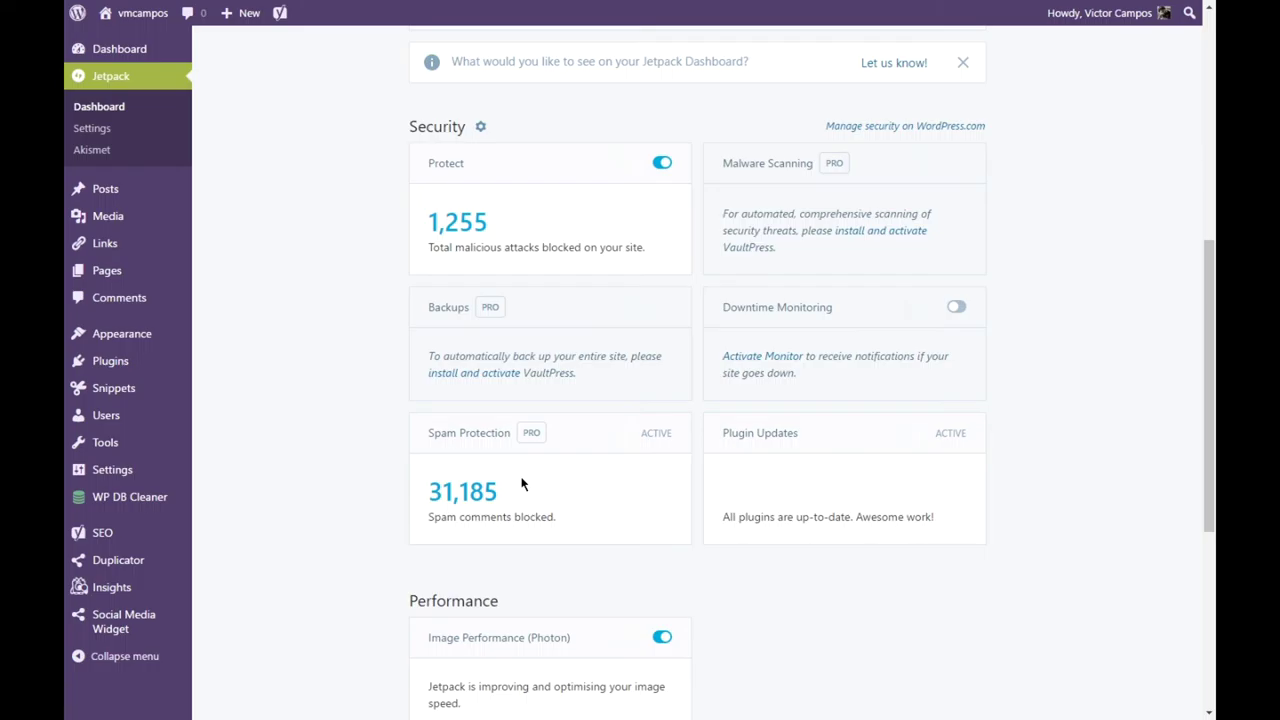
scroll(521, 484, down, 1)
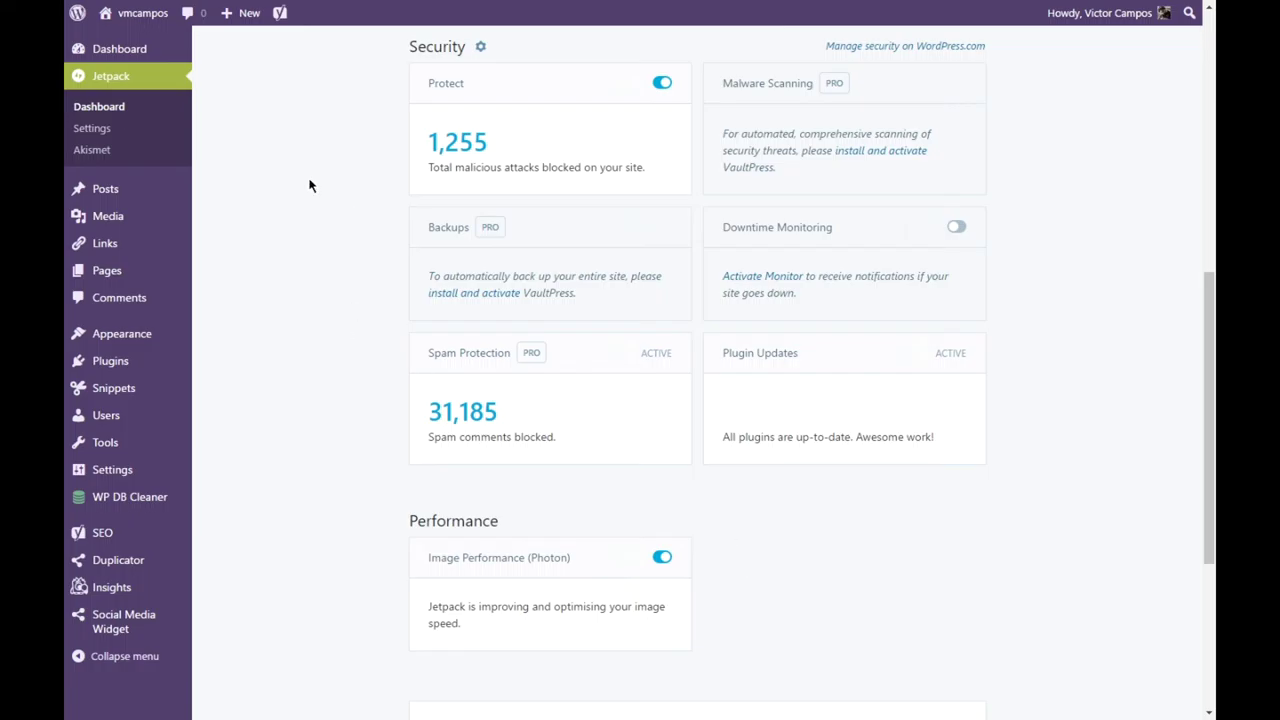
scroll(677, 279, up, 1)
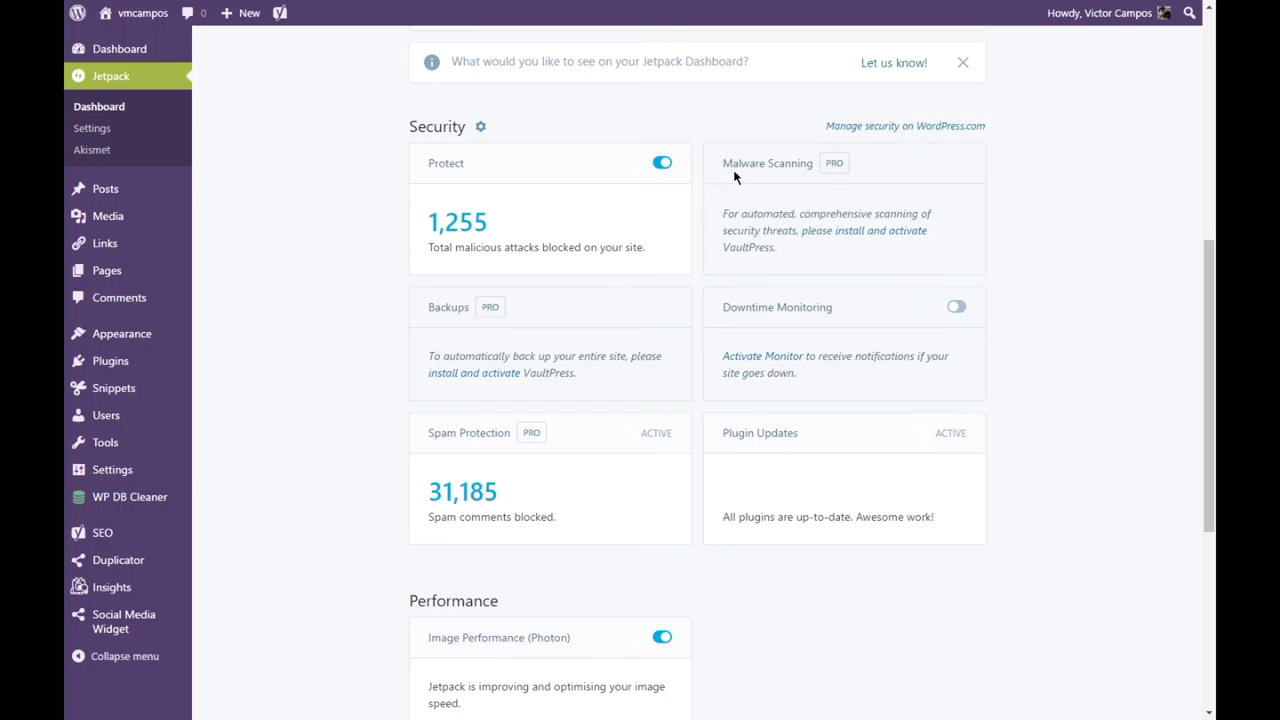
scroll(510, 310, up, 6)
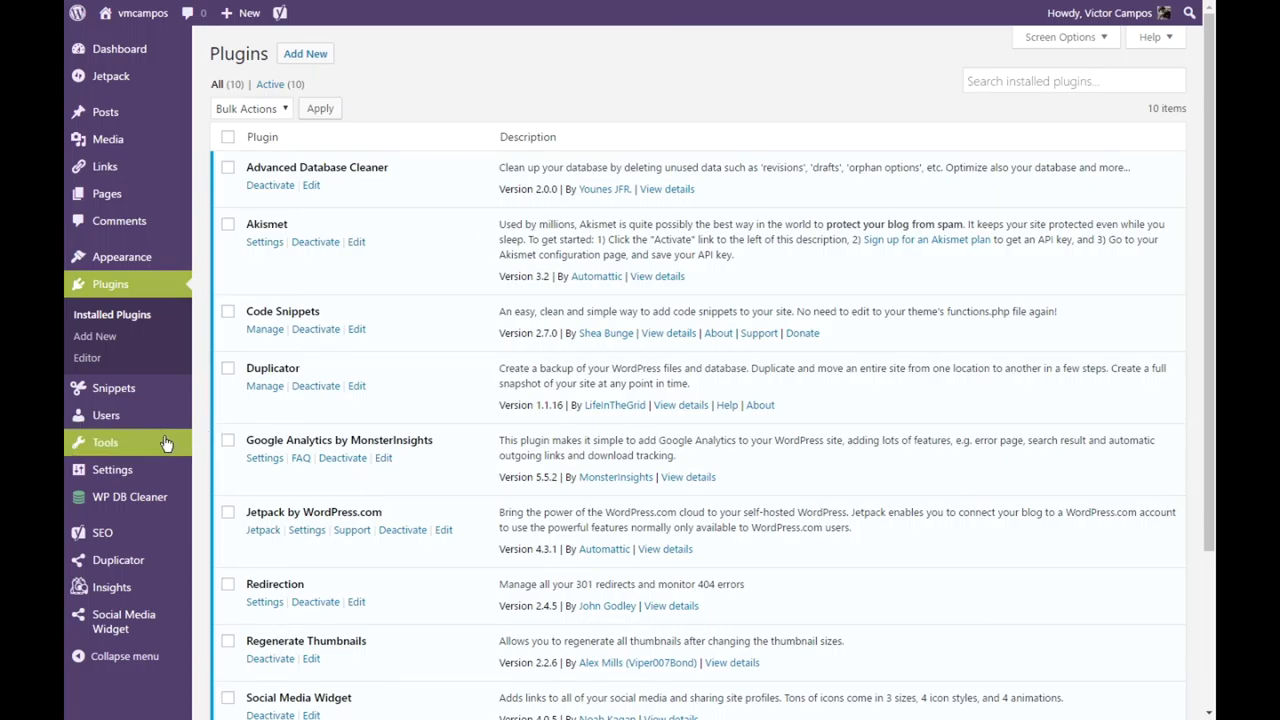
Step: Open the Redirection tool and look over the existing redirects
mouse_move(155, 443)
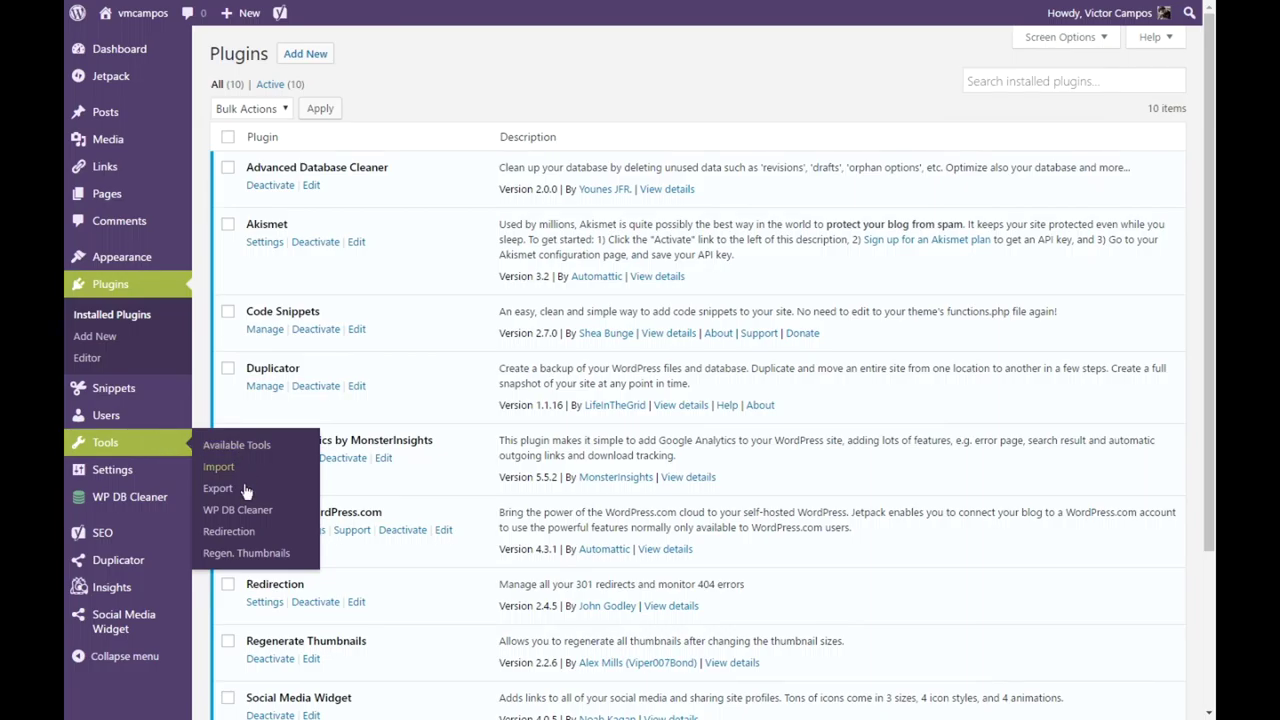
click(230, 531)
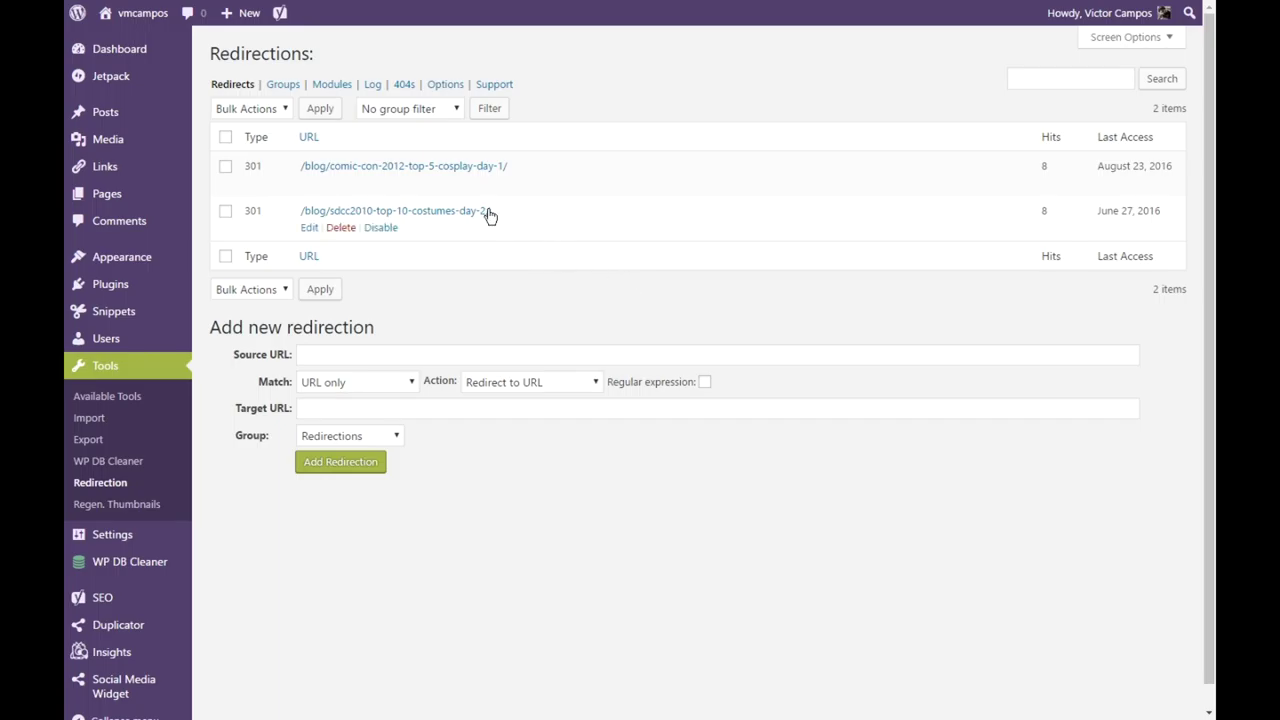
mouse_move(464, 190)
Step: Inspect the source and target URLs of the /blog/comic-con-2012-top-5-cosplay-day-1/ redirect, and close it without saving
click(455, 166)
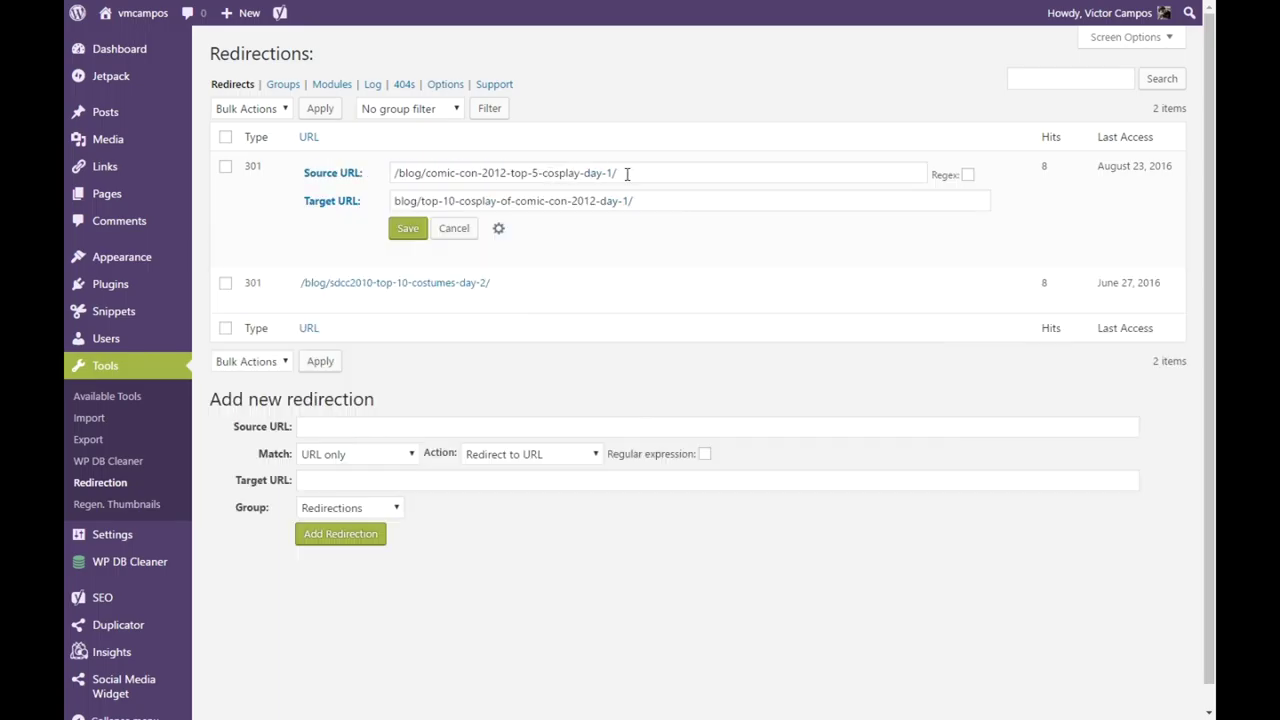
drag(626, 172, 408, 176)
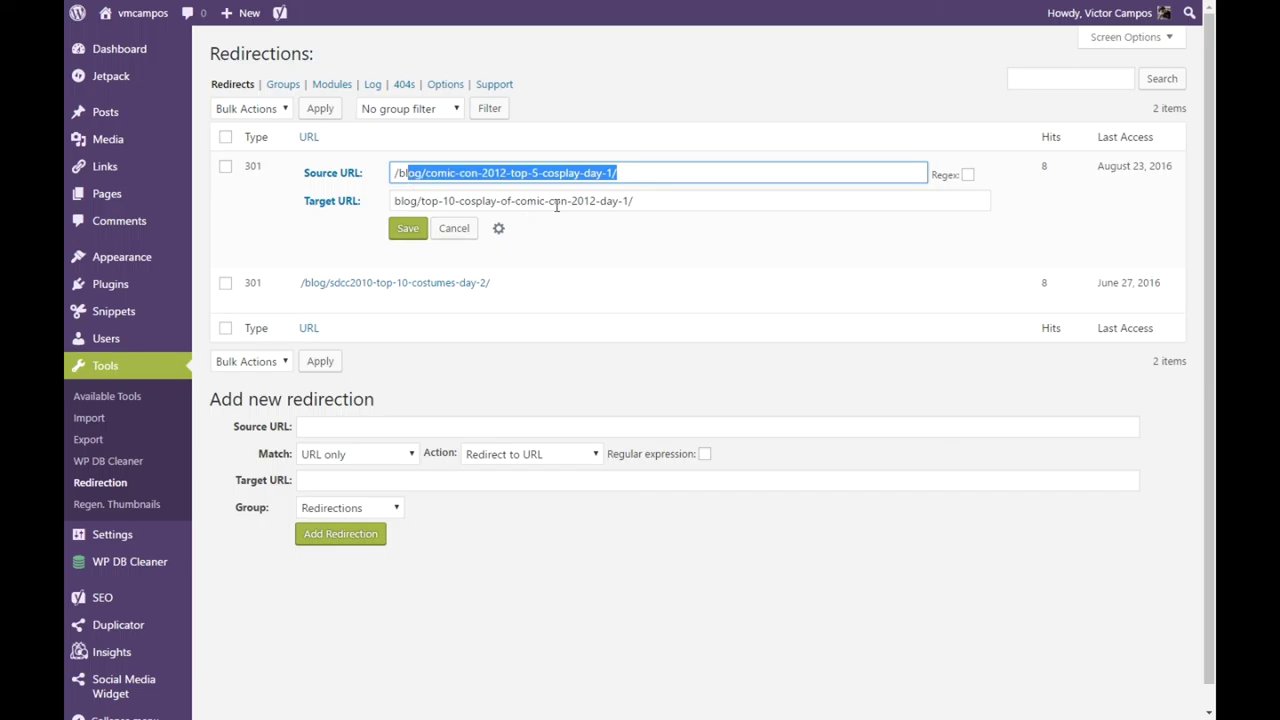
drag(646, 201, 433, 209)
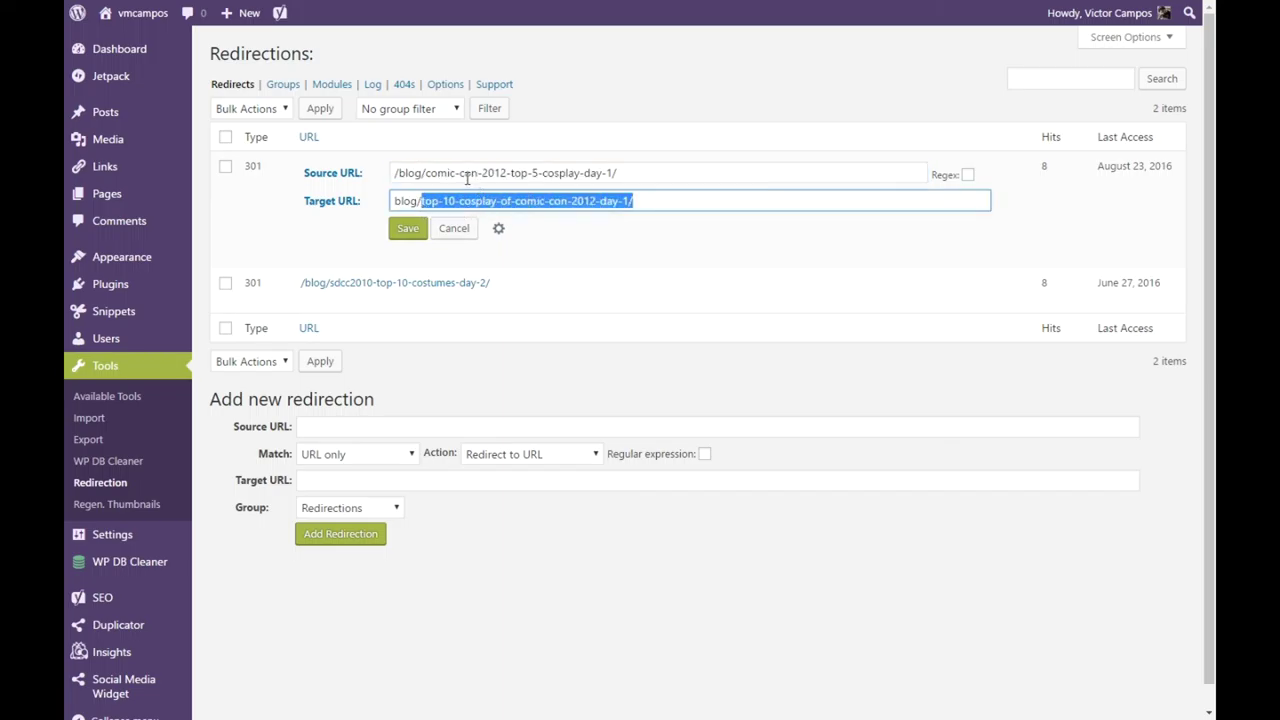
click(466, 175)
click(478, 203)
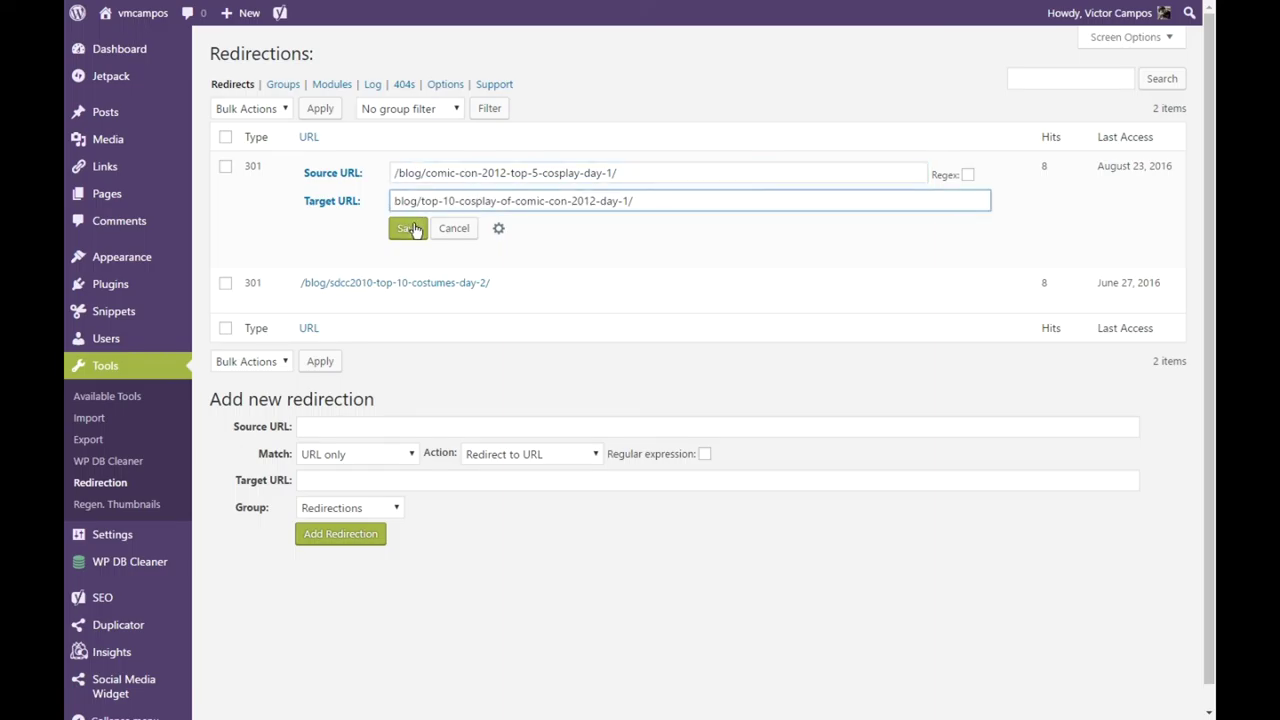
click(450, 230)
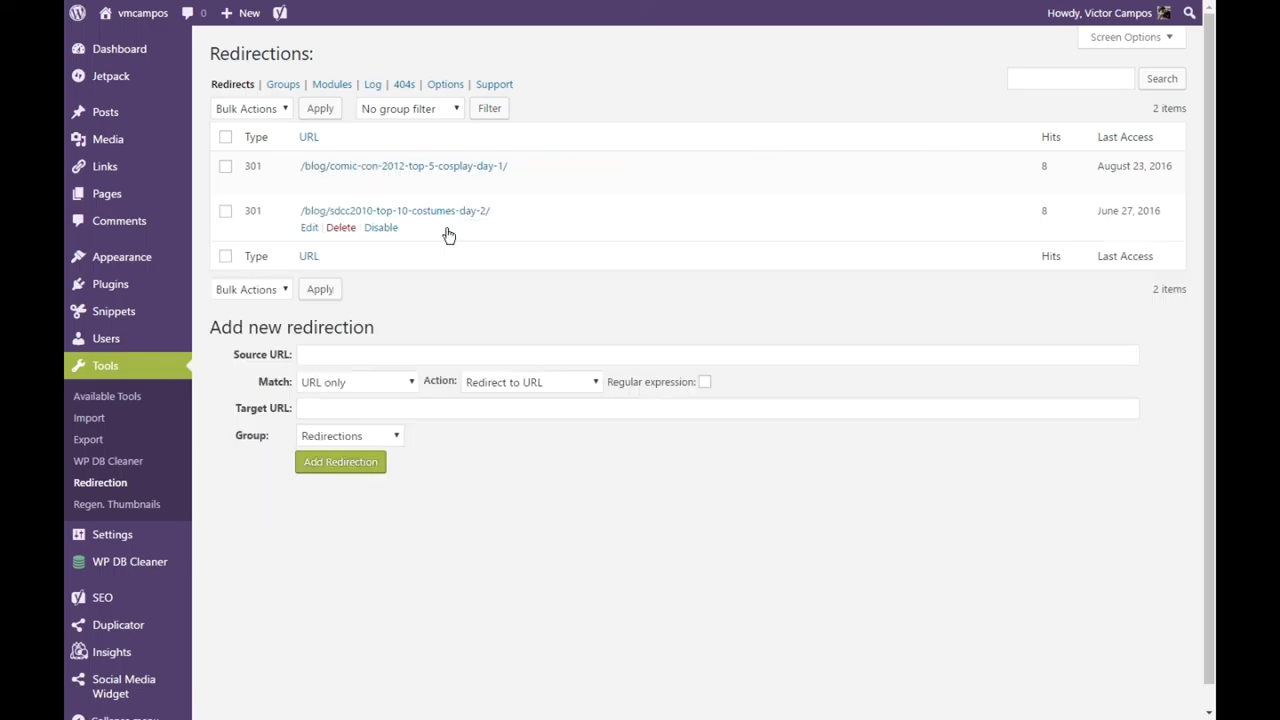